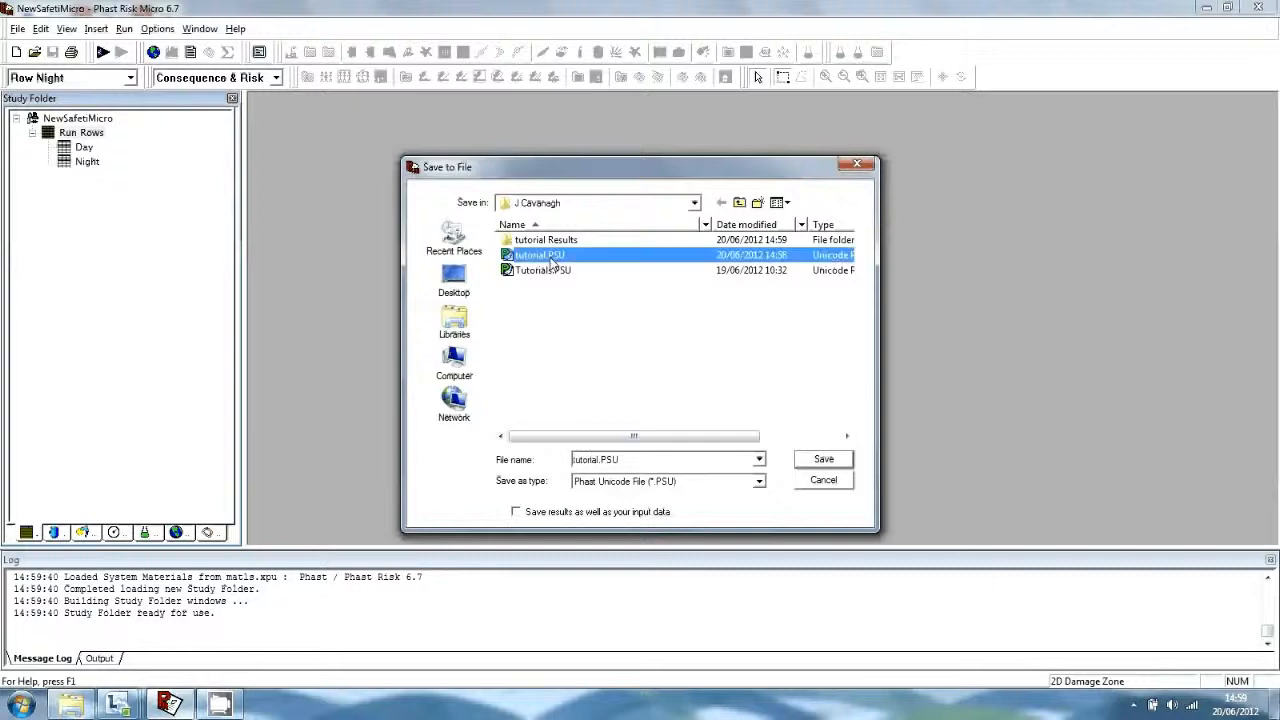
Save the study folder as tutorial.PSU, replacing the existing file
click(823, 460)
click(684, 358)
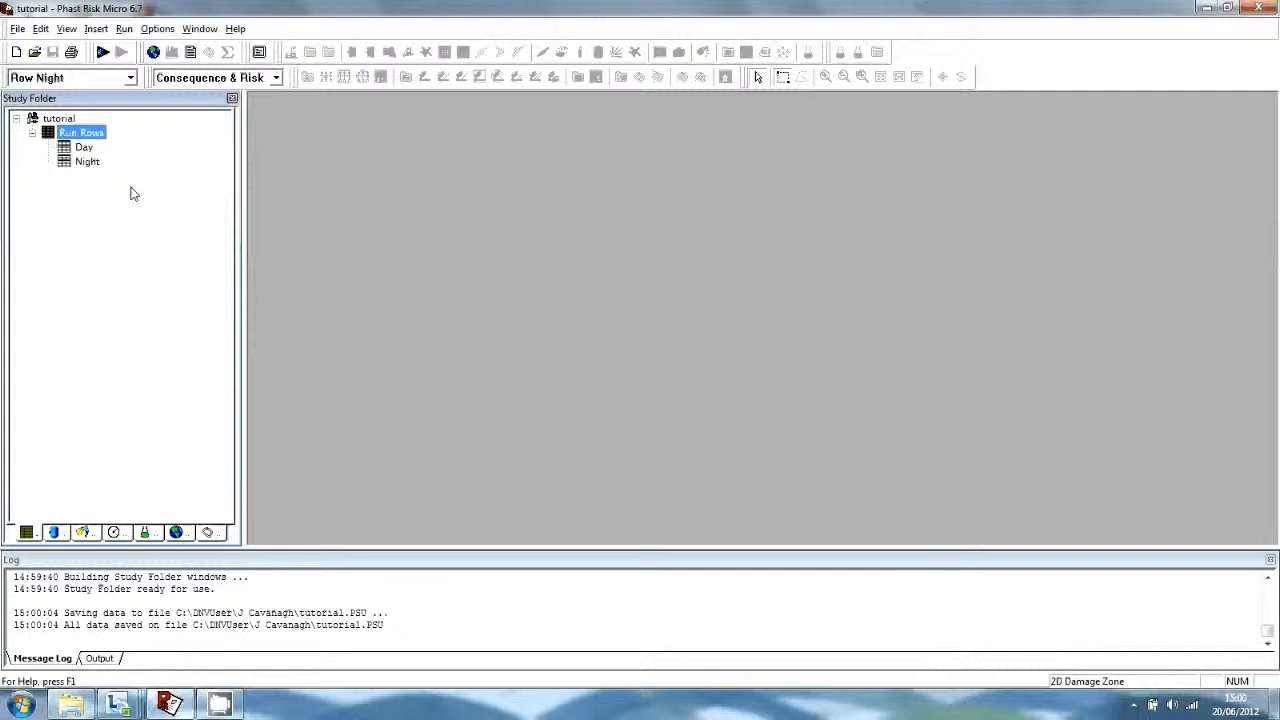
Examine the day and night weather folders and the example parameter sets of the tutorial study
click(82, 532)
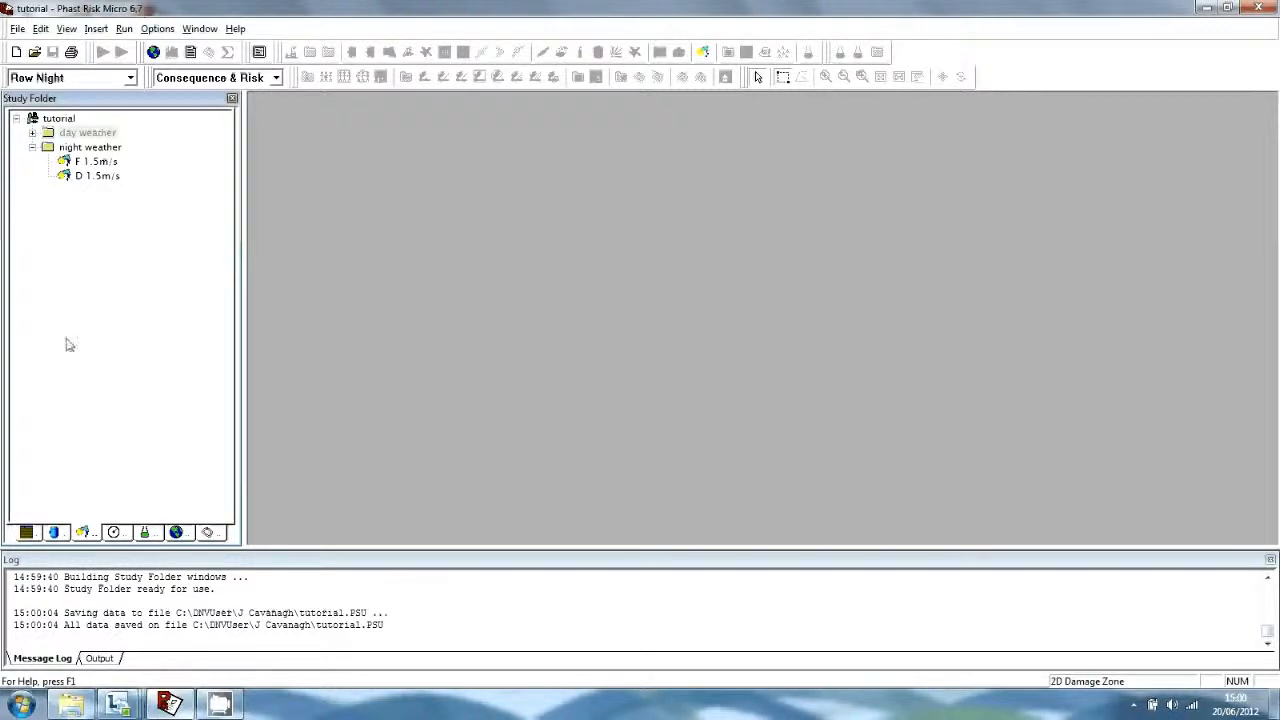
click(33, 147)
click(33, 132)
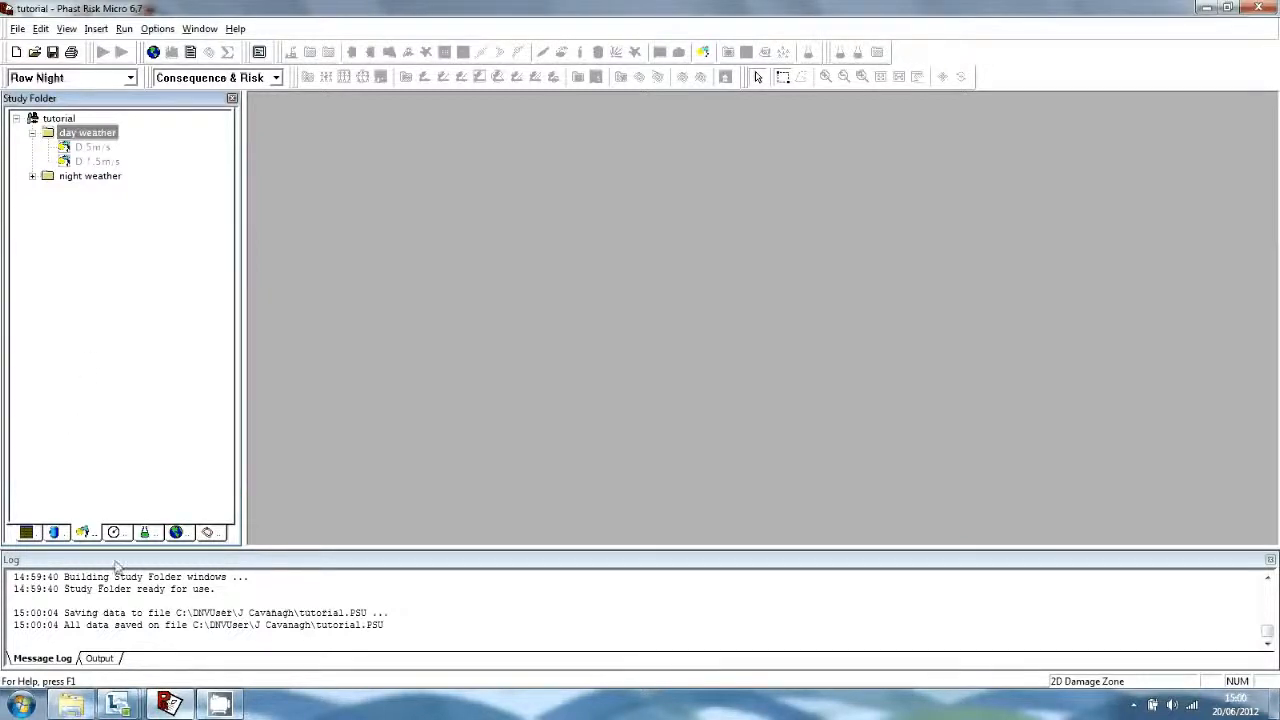
click(114, 532)
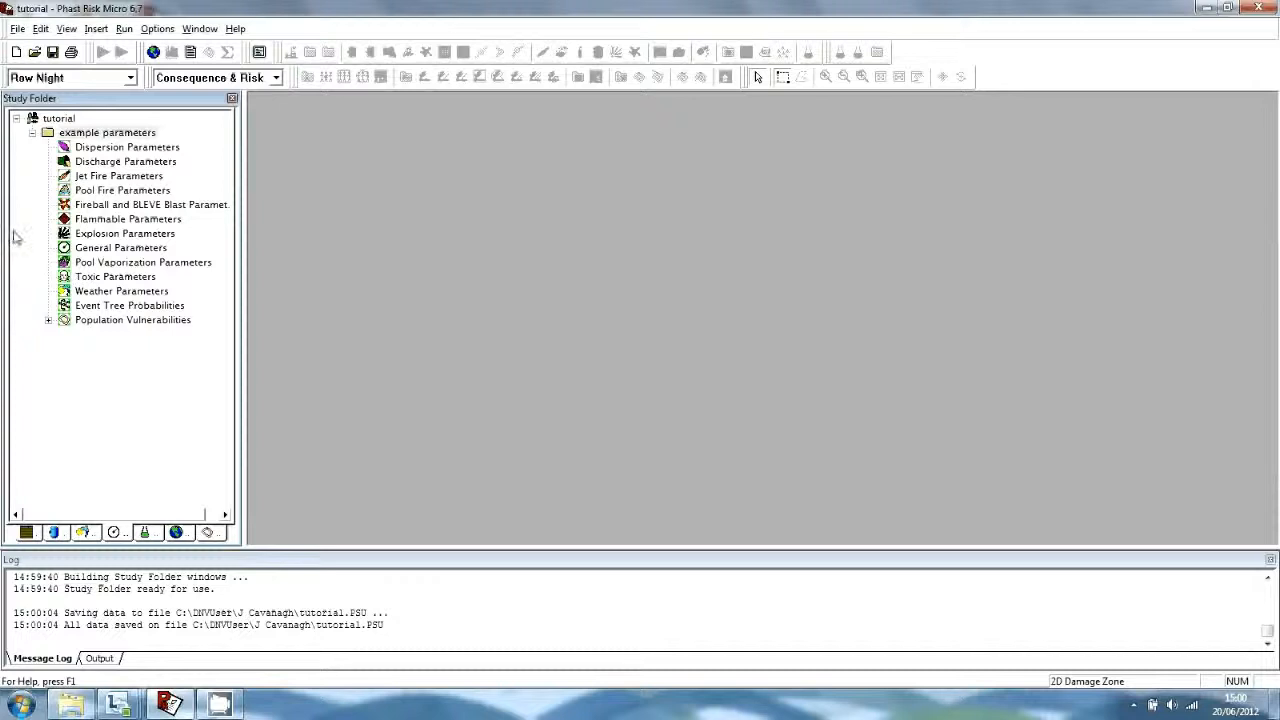
Turn autosave on in the installation preferences and accept the change
click(156, 29)
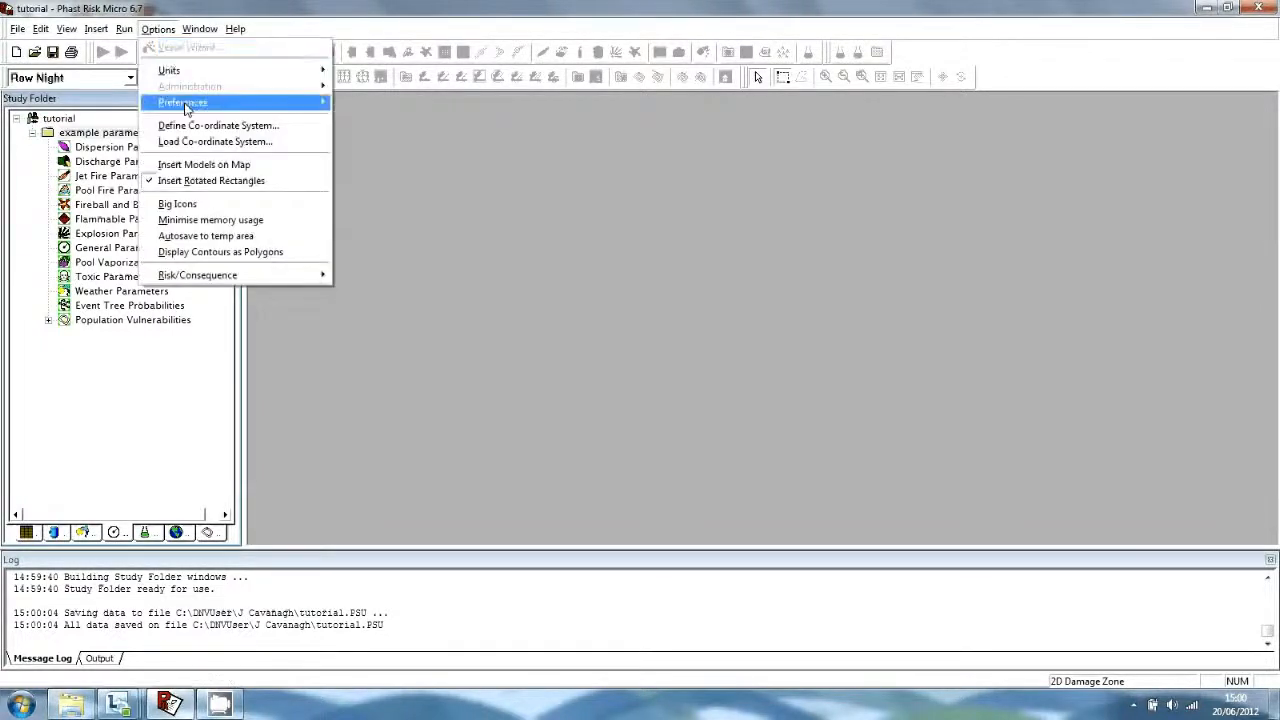
mouse_move(187, 108)
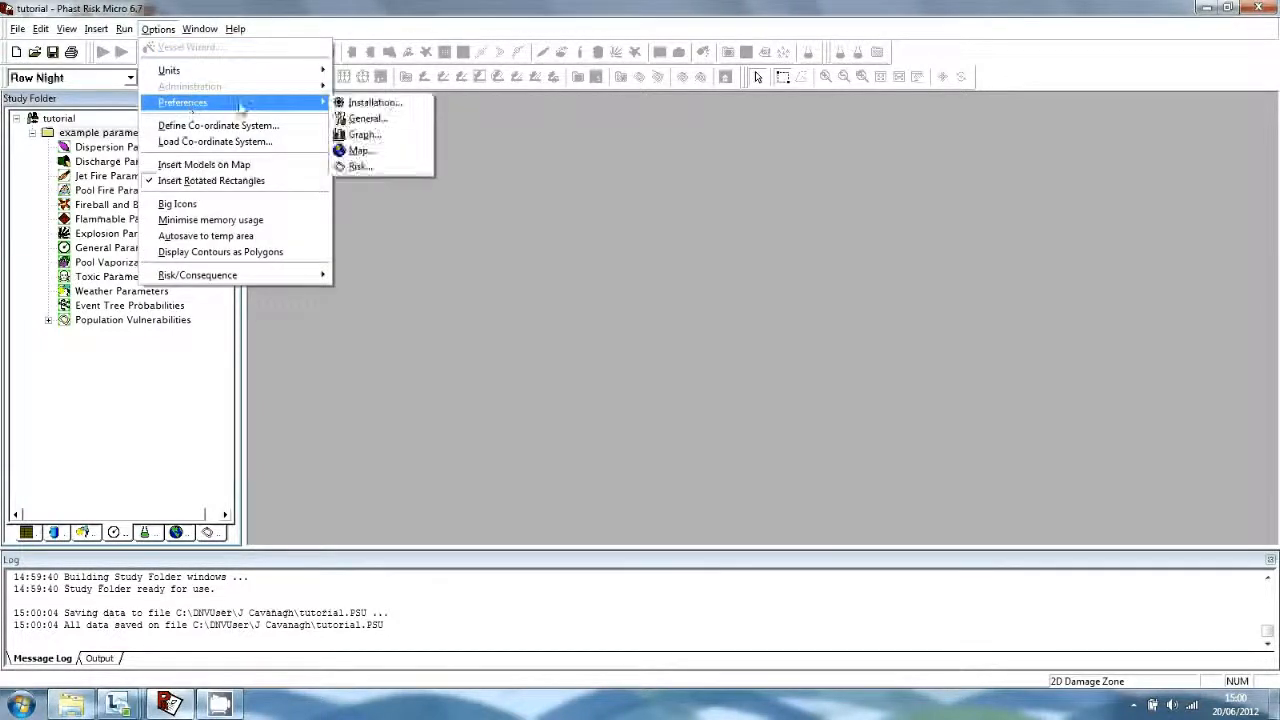
click(365, 104)
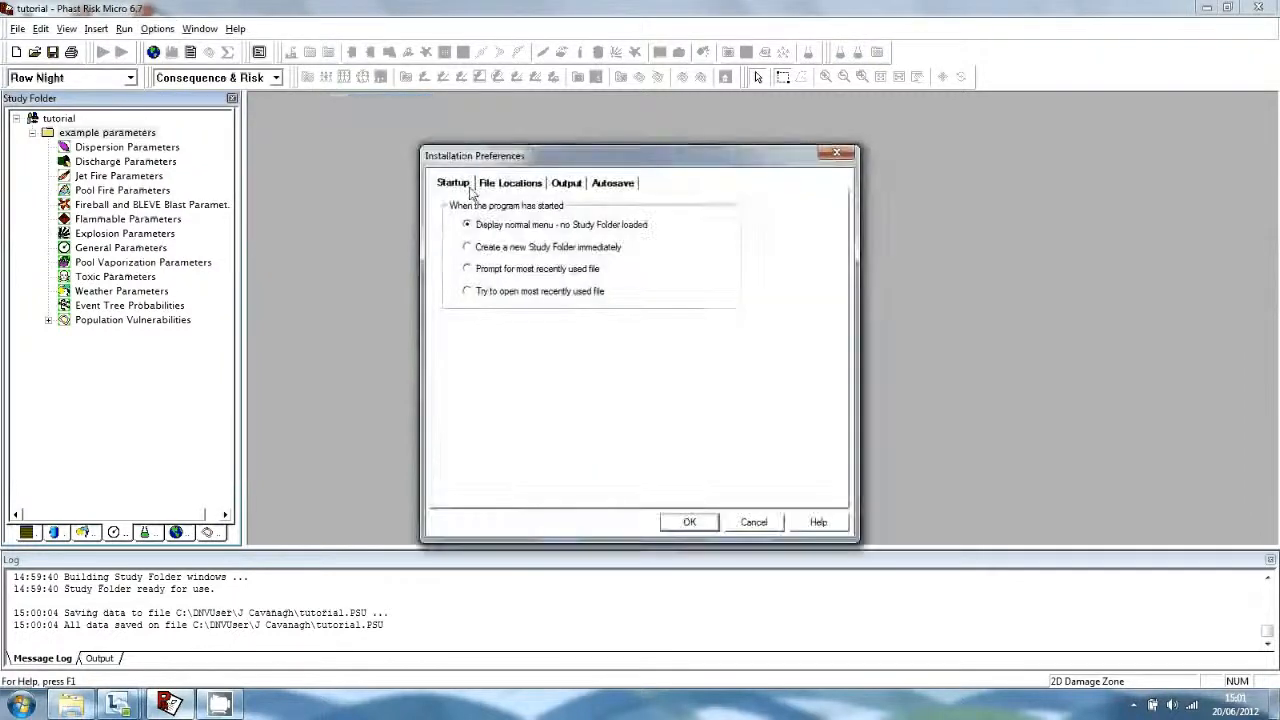
click(613, 183)
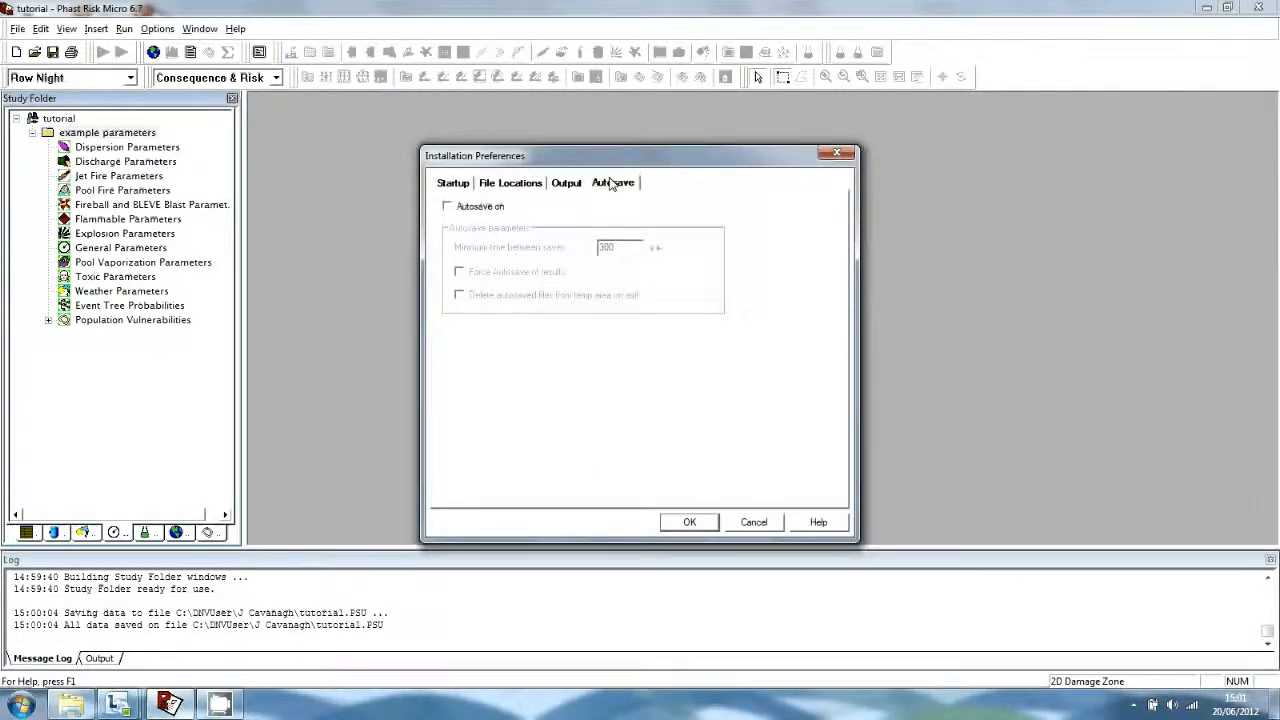
click(447, 206)
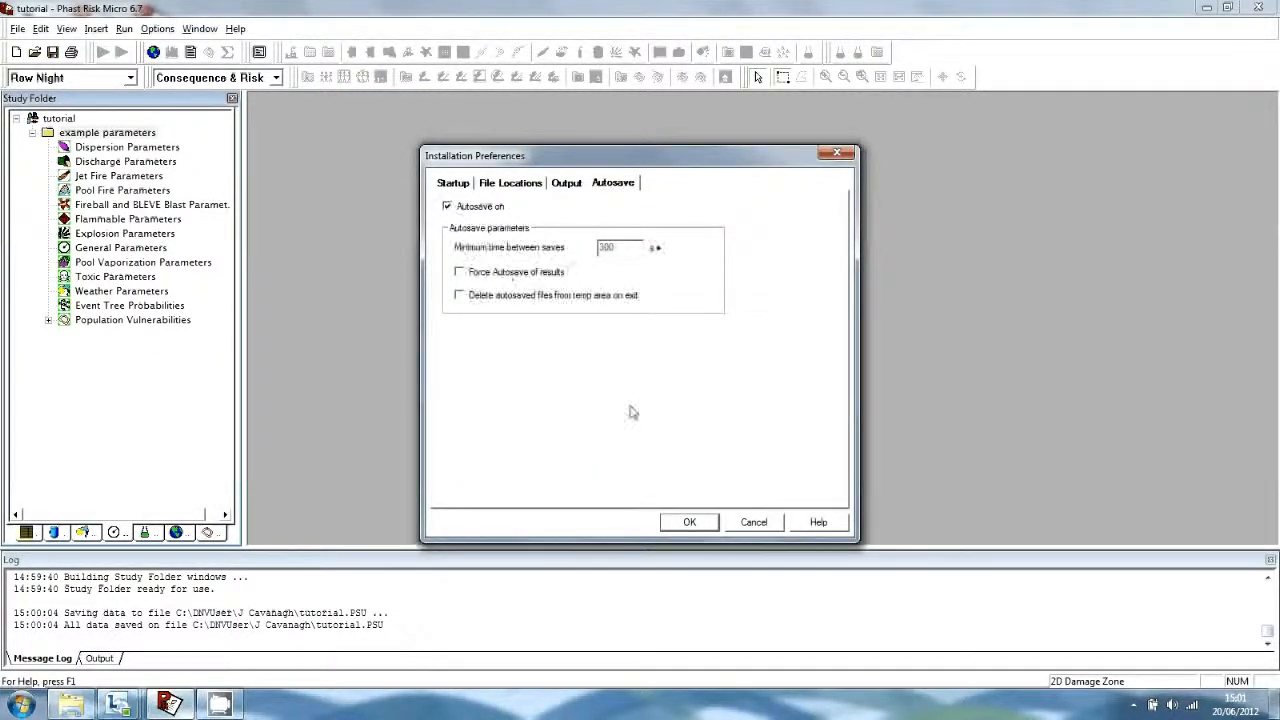
click(680, 526)
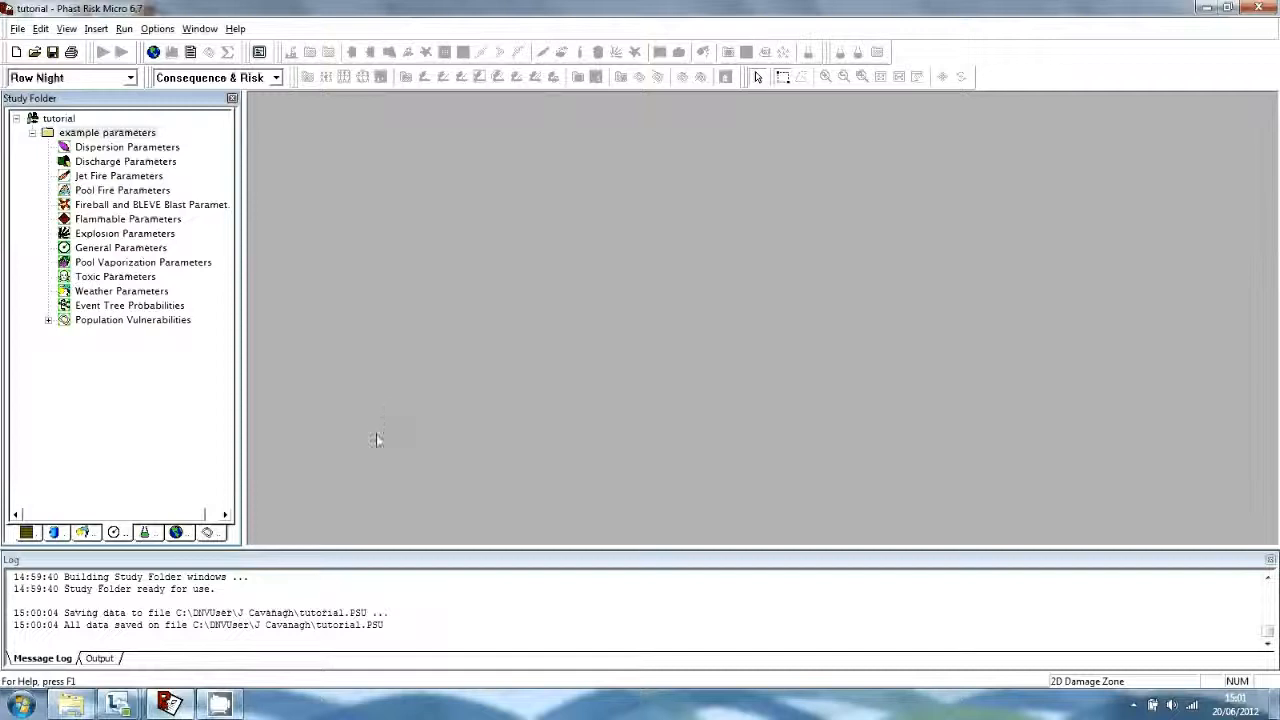
Begin inserting a new raster image under the Raster Image Set in the study's map data
click(180, 534)
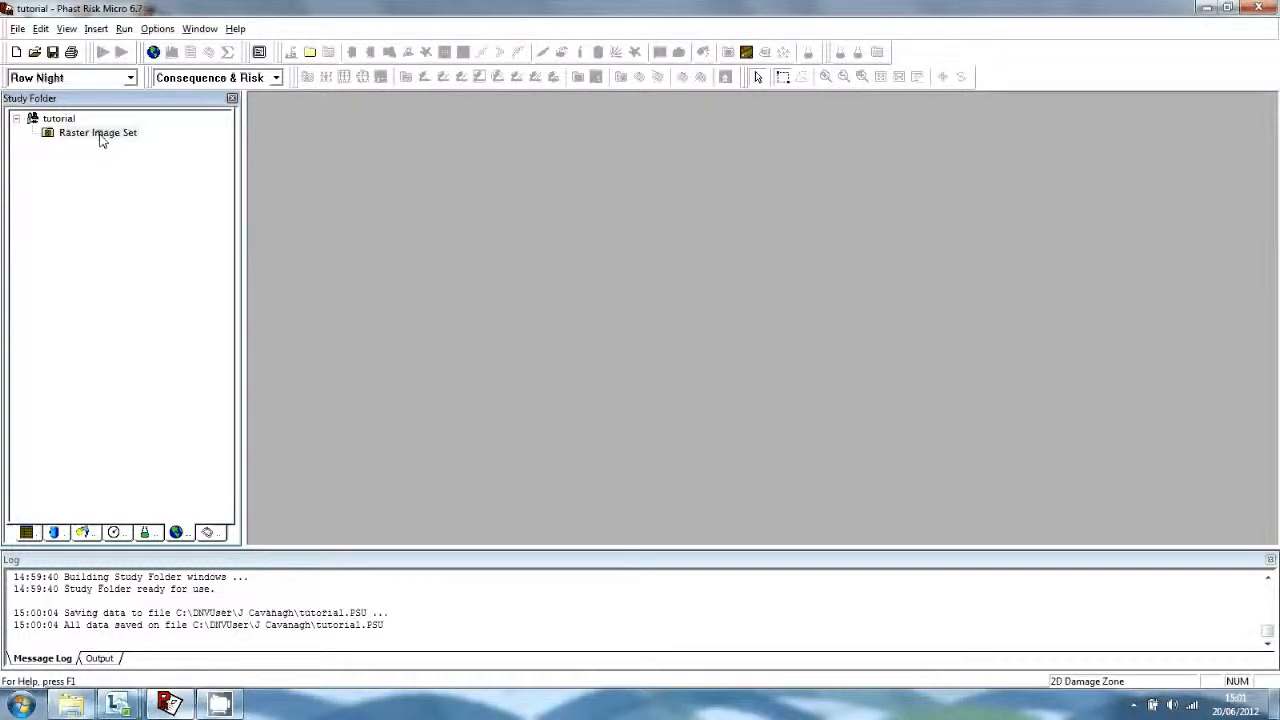
right_click(45, 120)
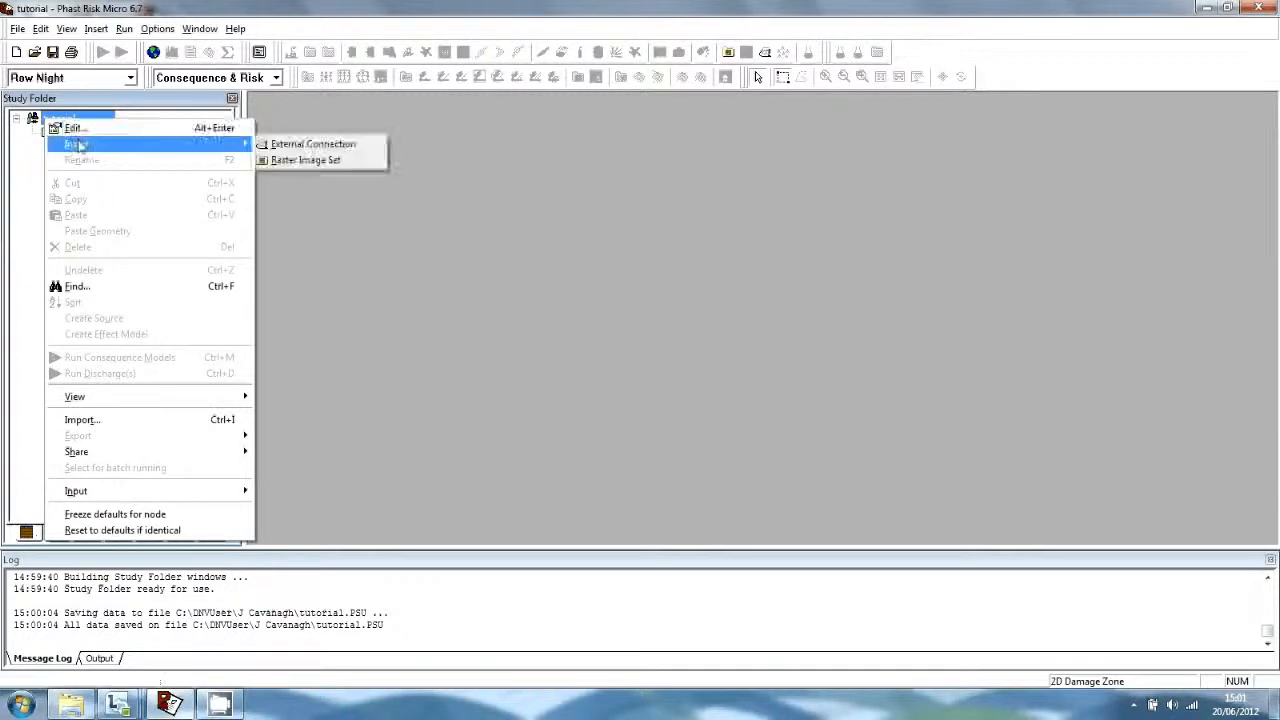
click(24, 180)
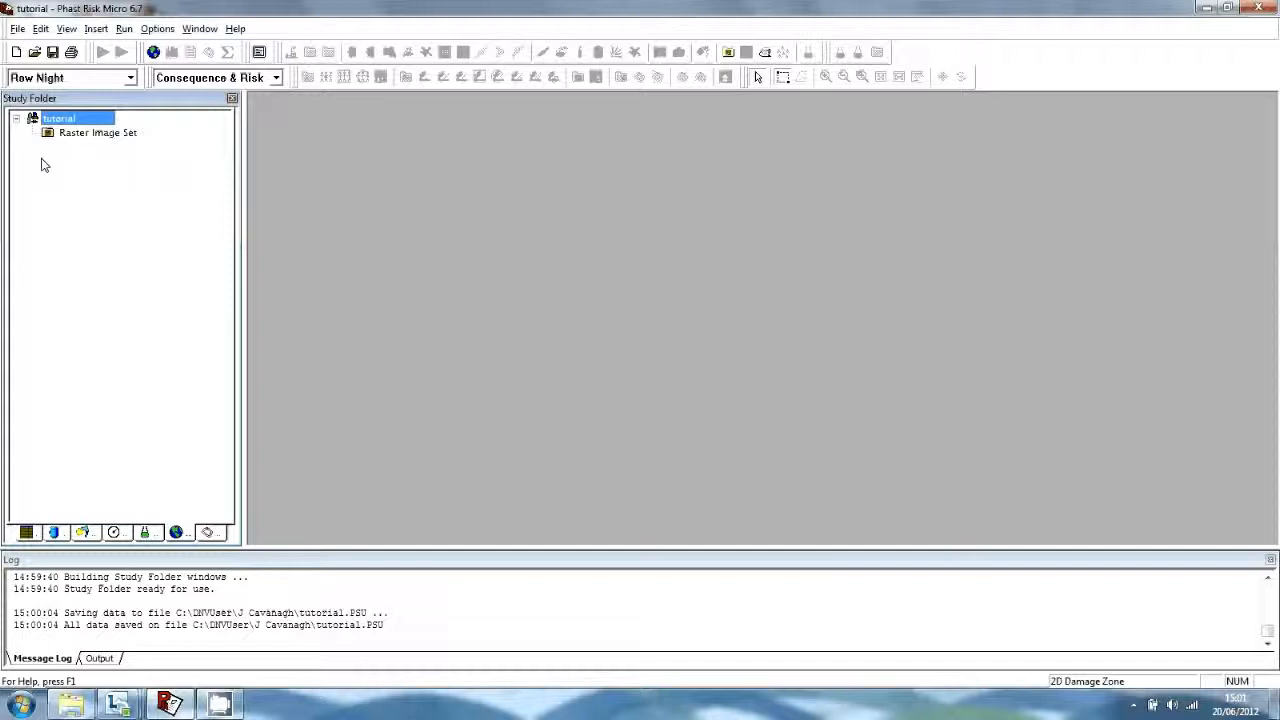
click(90, 133)
right_click(92, 135)
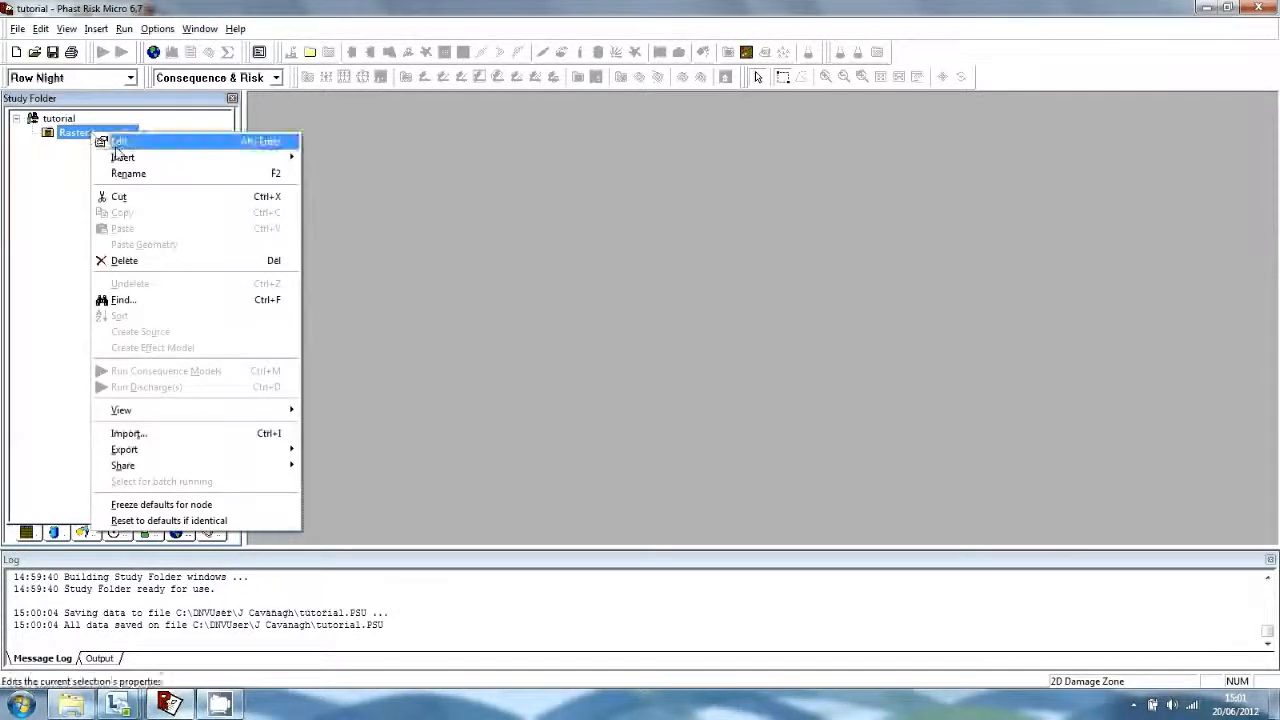
mouse_move(124, 158)
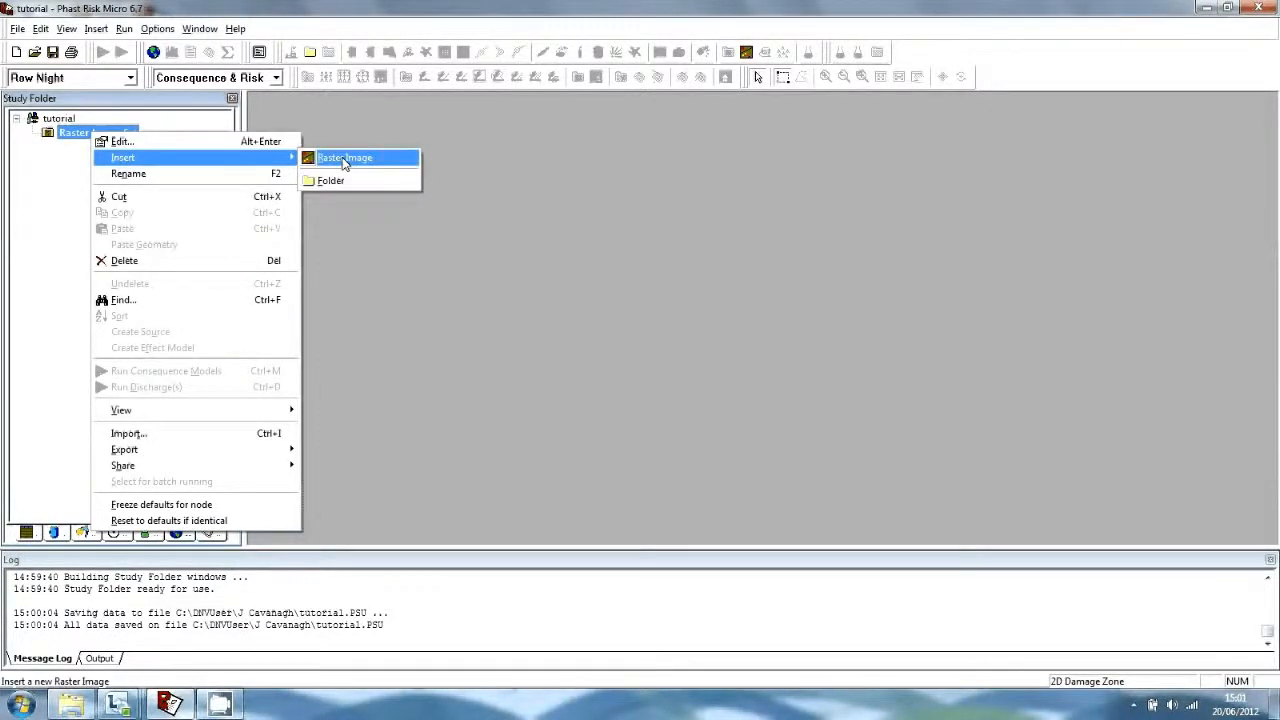
click(340, 160)
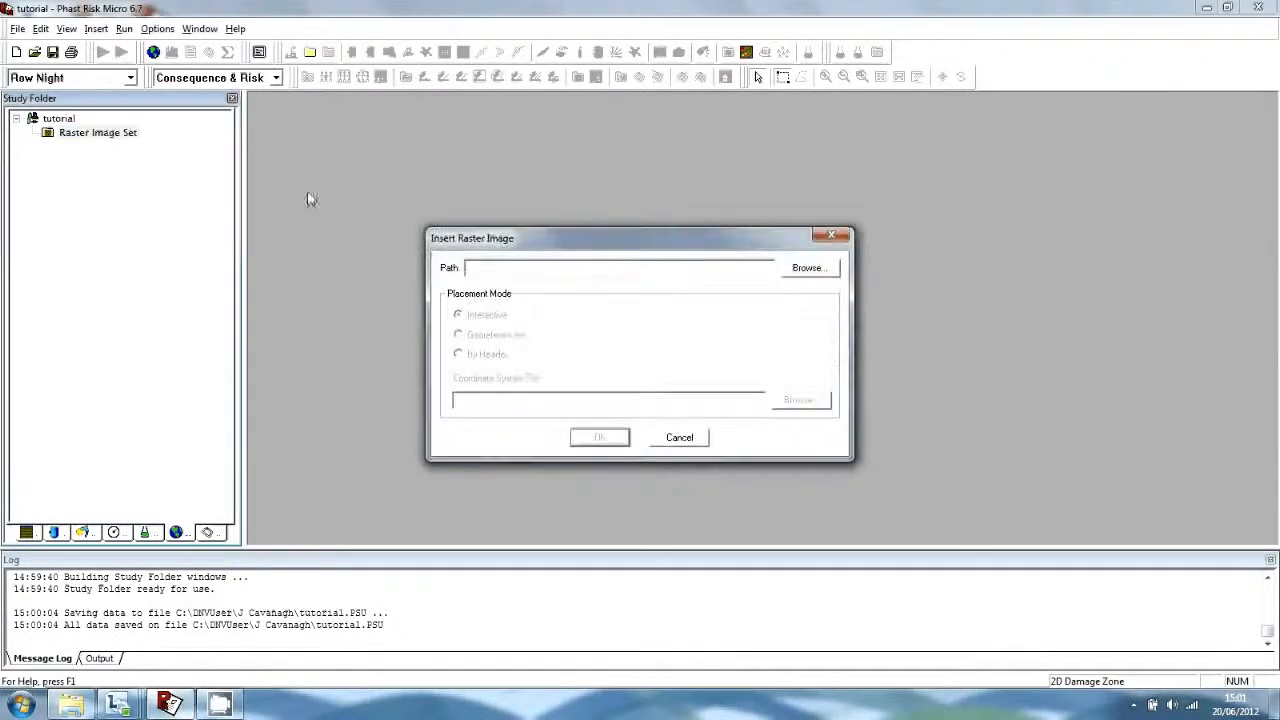
Choose tutorial.tif from the DNVS PHAST_6_7_0_371 Examples maps folder as the raster image, using interactive placement
click(806, 269)
click(699, 218)
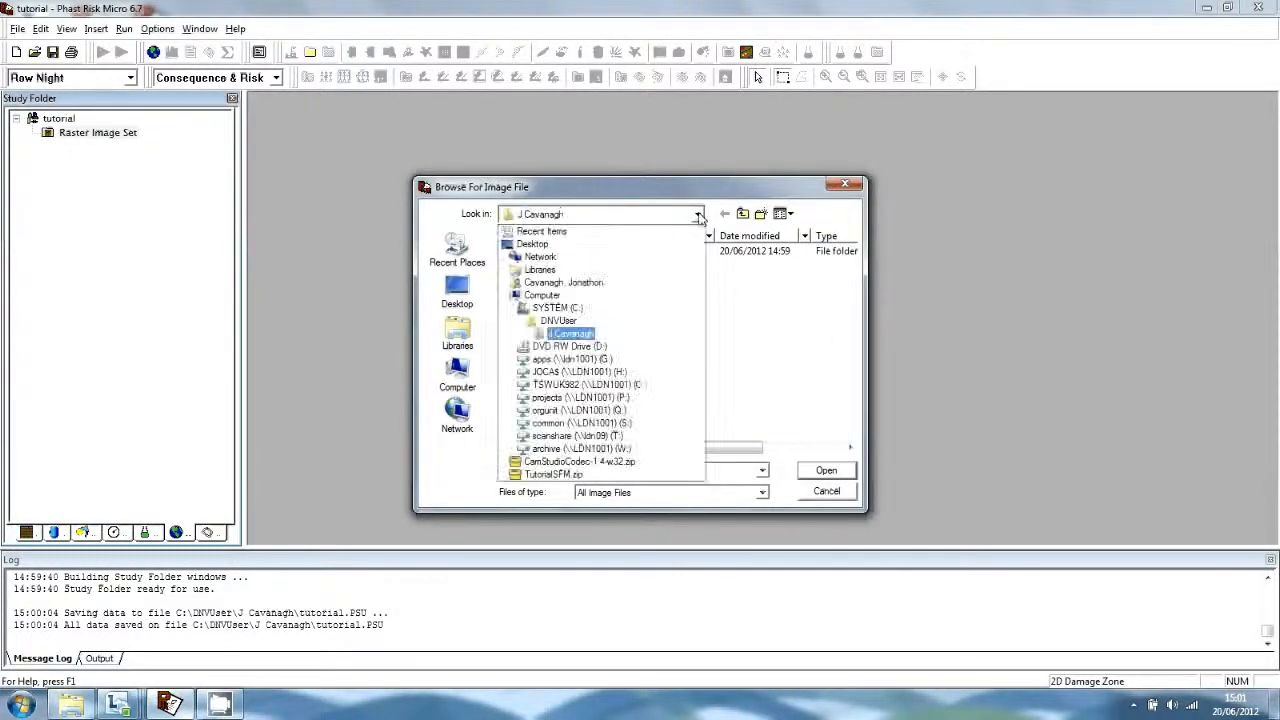
click(634, 315)
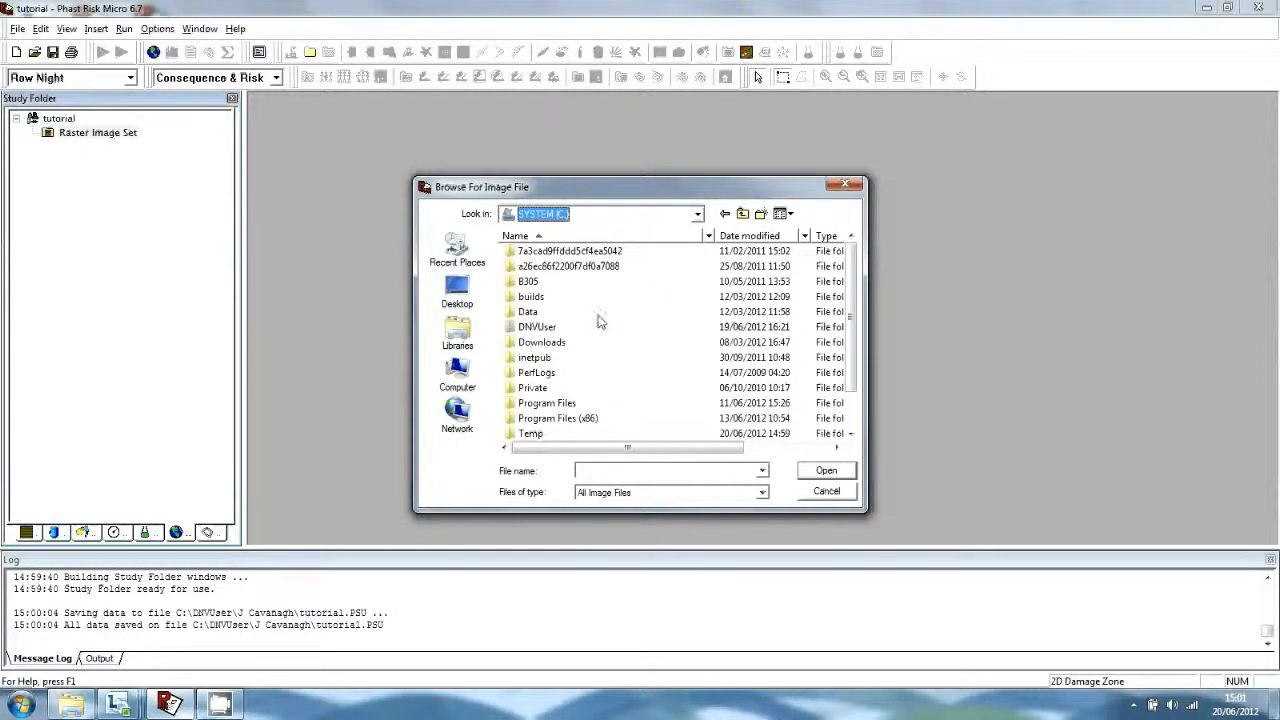
double_click(594, 418)
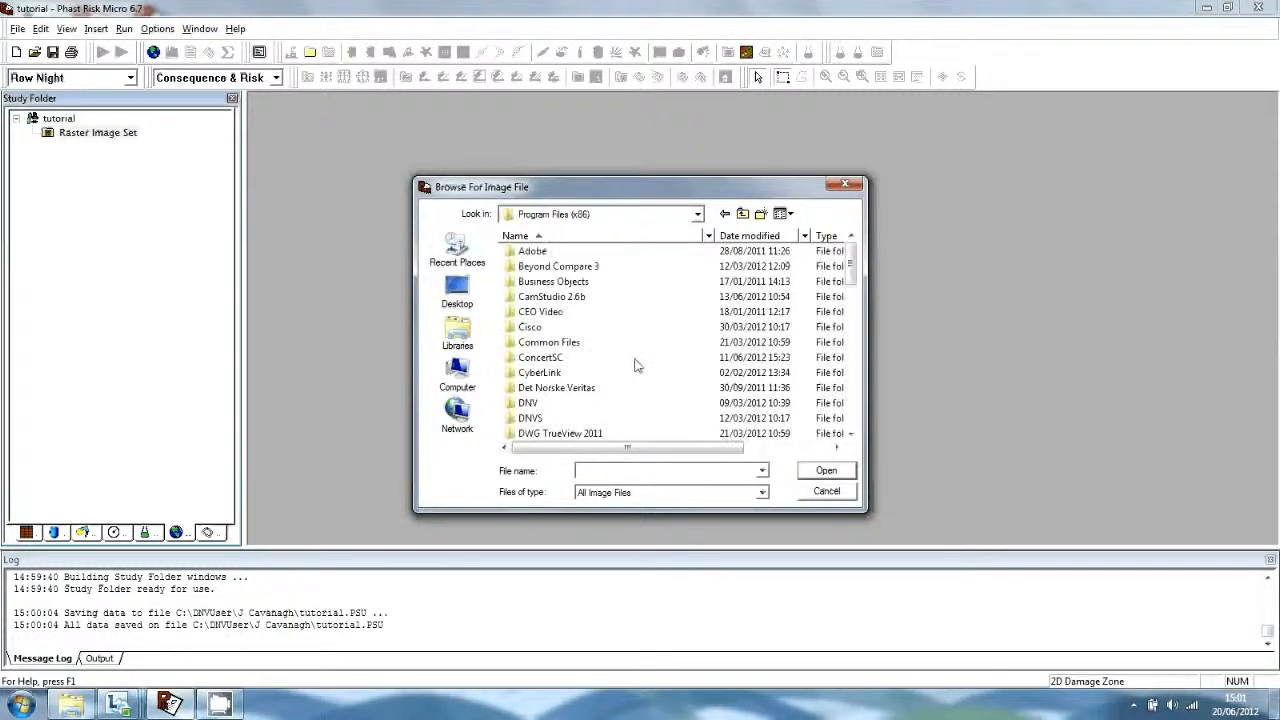
double_click(557, 418)
double_click(585, 298)
double_click(553, 328)
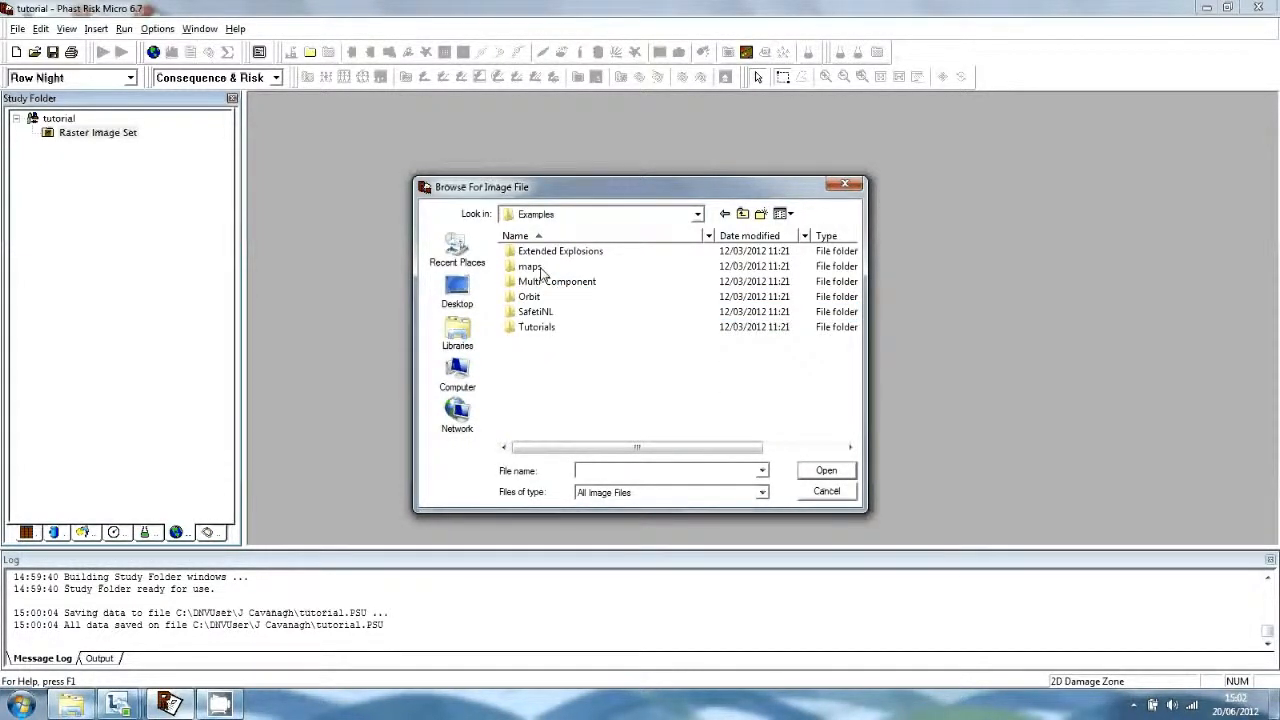
double_click(545, 267)
click(720, 418)
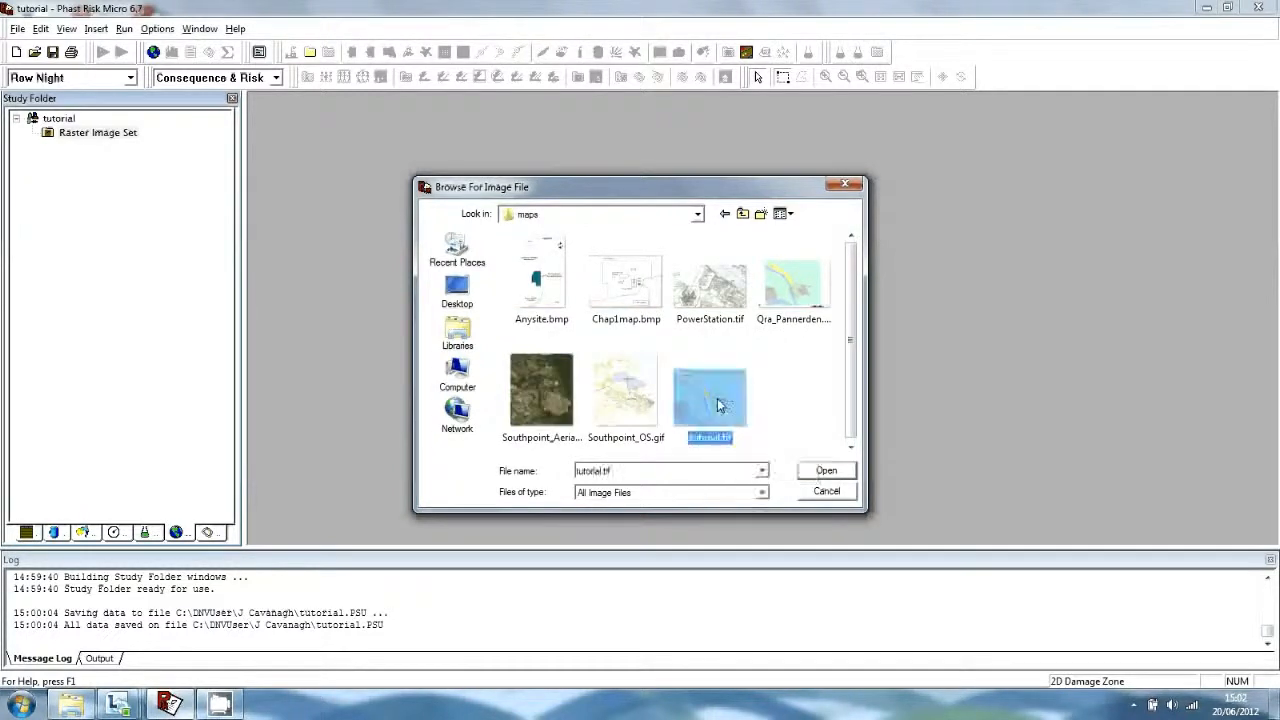
click(828, 472)
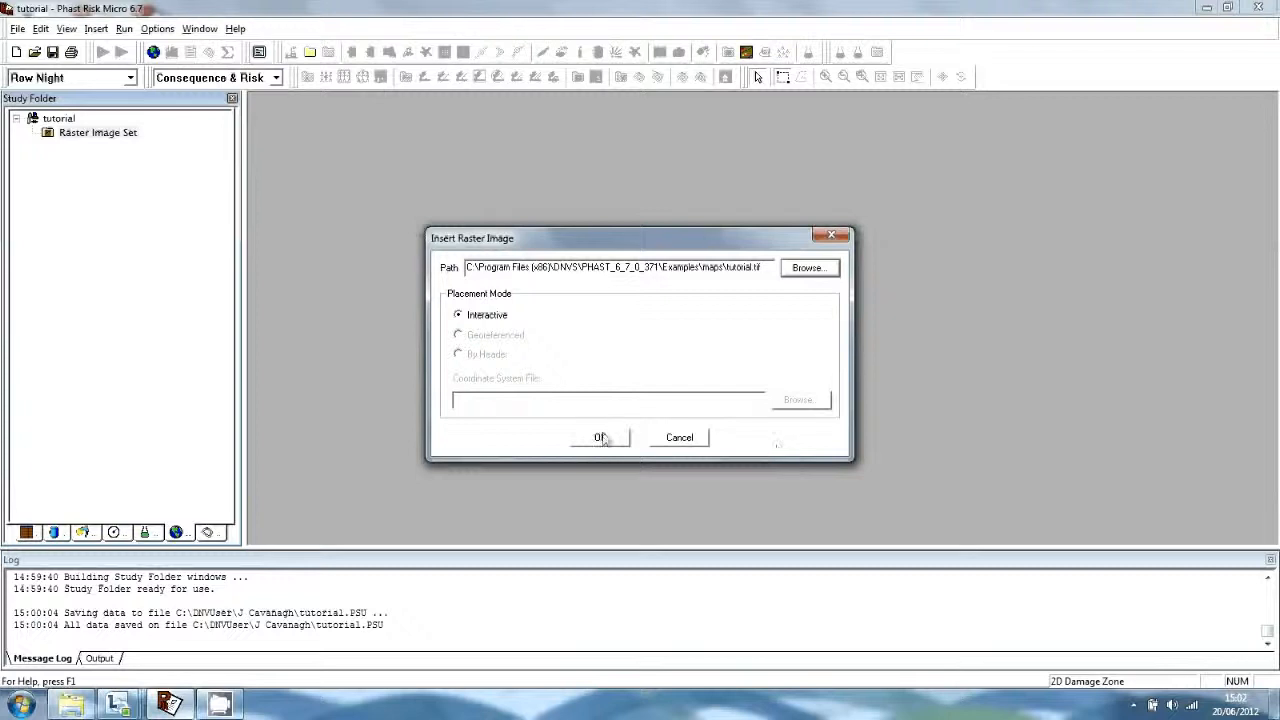
click(601, 438)
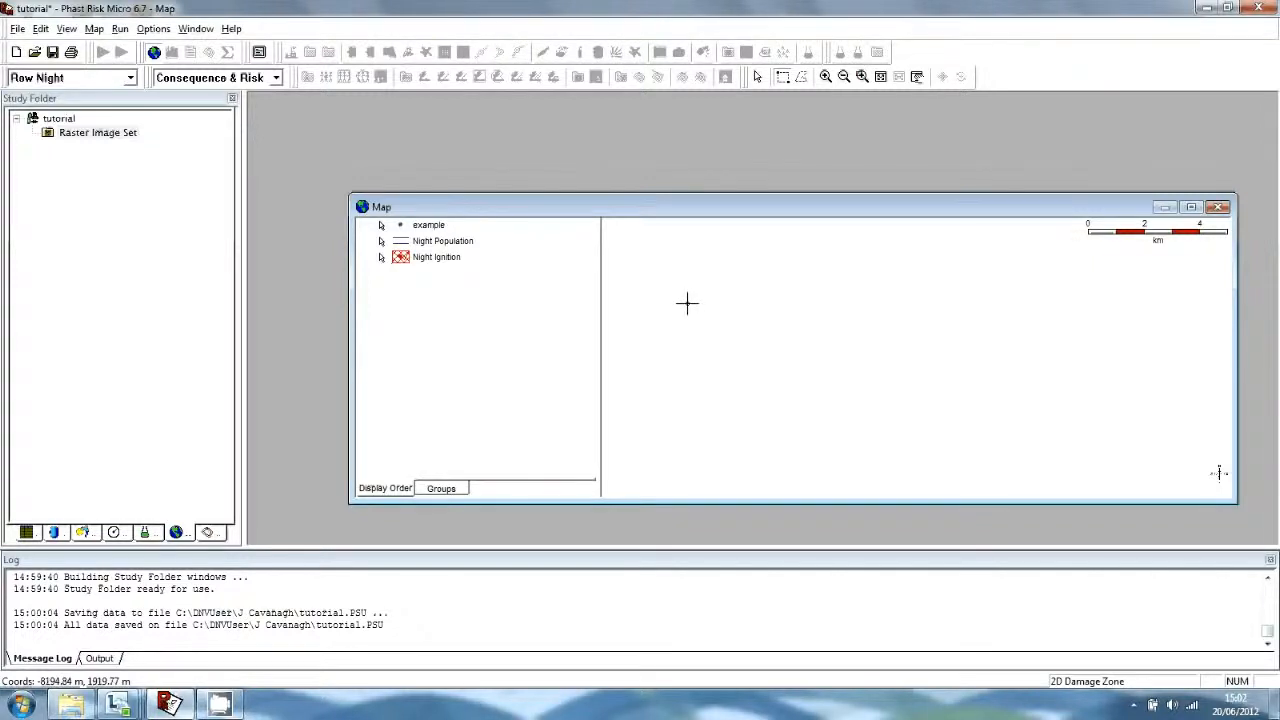
Place the raster image on the map as a rectangle about 6960 m wide and 5530 m long, and maximize the map window
drag(694, 296, 884, 449)
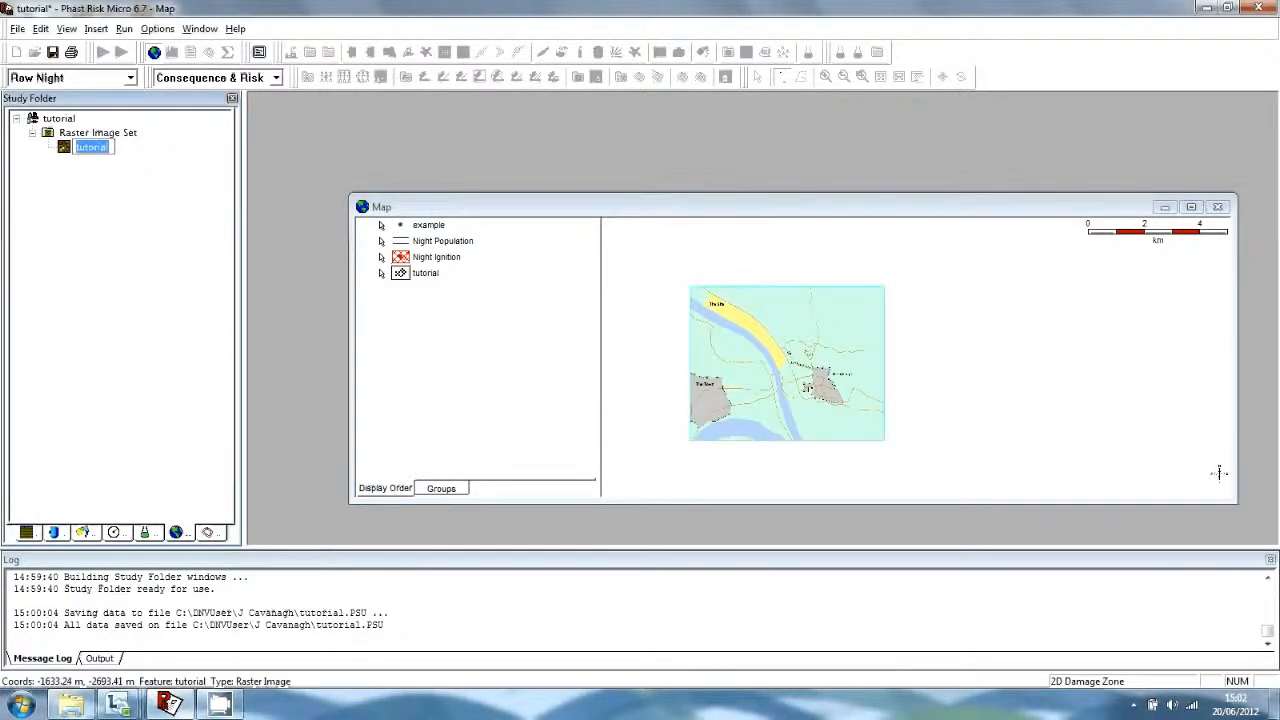
click(1191, 207)
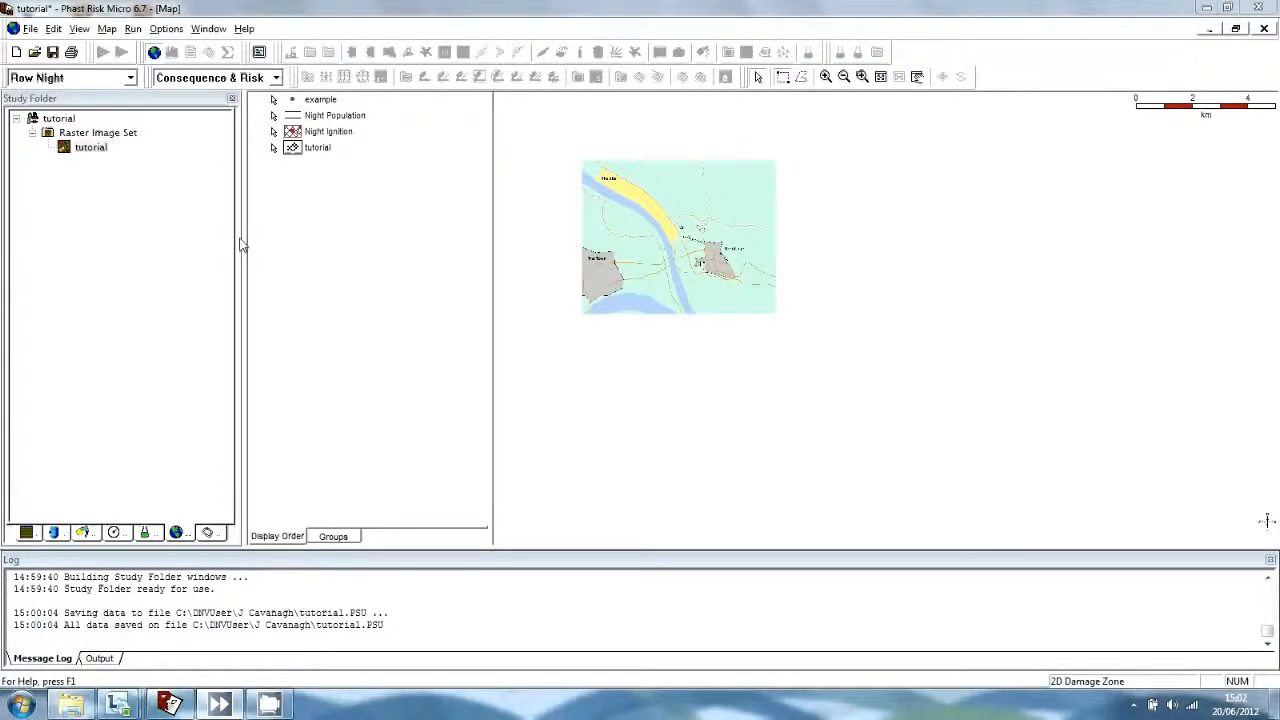
In the tutorial raster image's geometry, set East to 1.969E5 m and North to 4.361E5 m
double_click(91, 148)
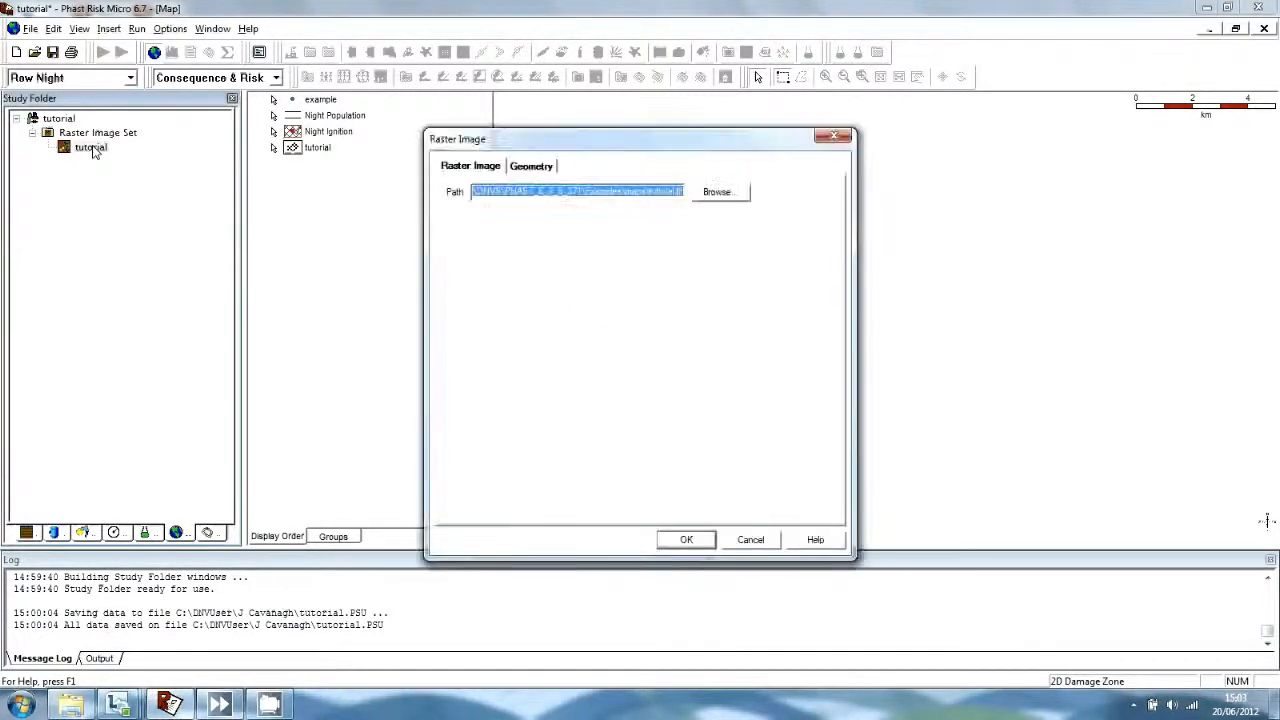
click(531, 166)
drag(543, 292, 460, 300)
key(BackSpace)
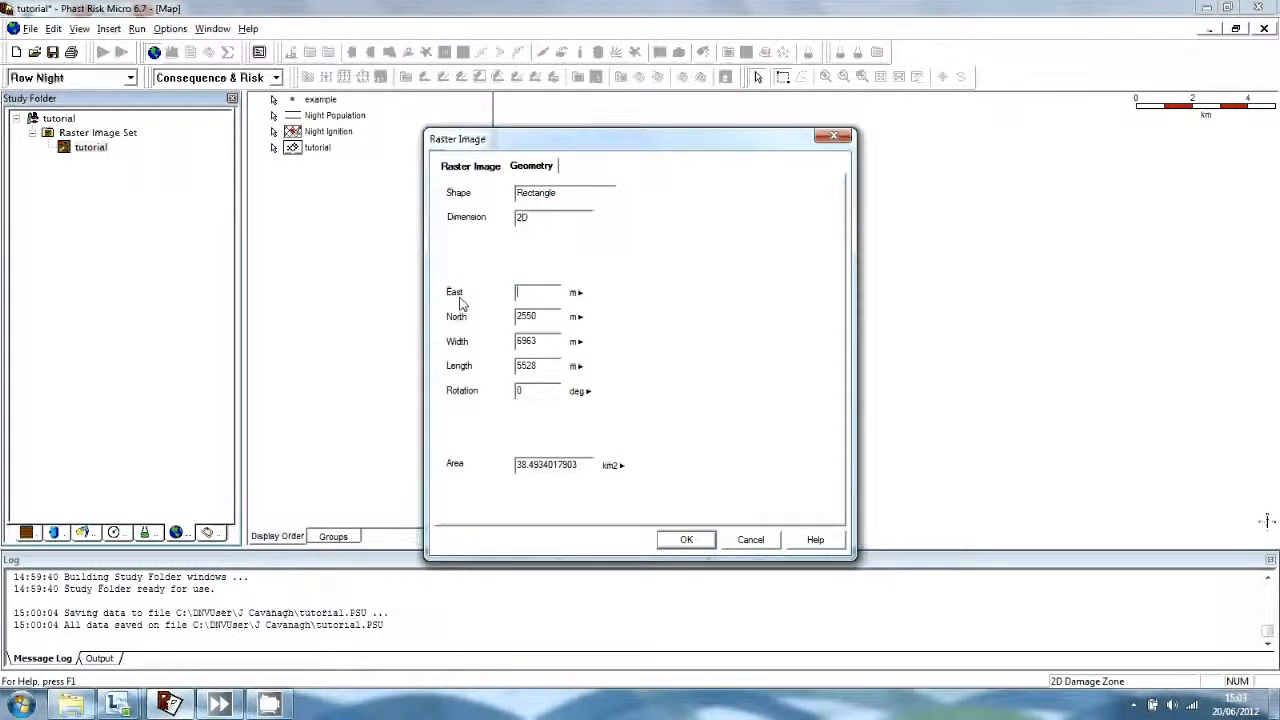
text(1)
text(.969)
text(r)
text(5)
key(Tab)
key(BackSpace)
text(4.3)
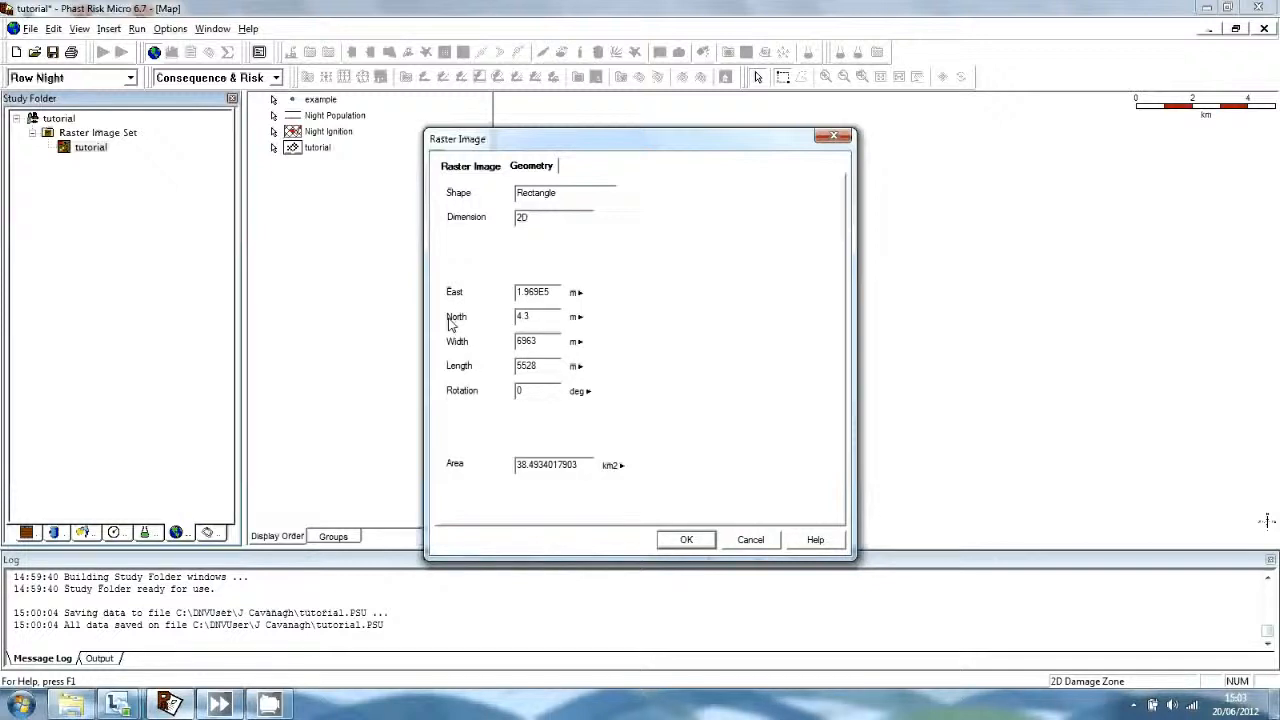
text(61e5)
Set the raster image's width to 4489 m and its length to 3570 m
double_click(525, 341)
key(BackSpace)
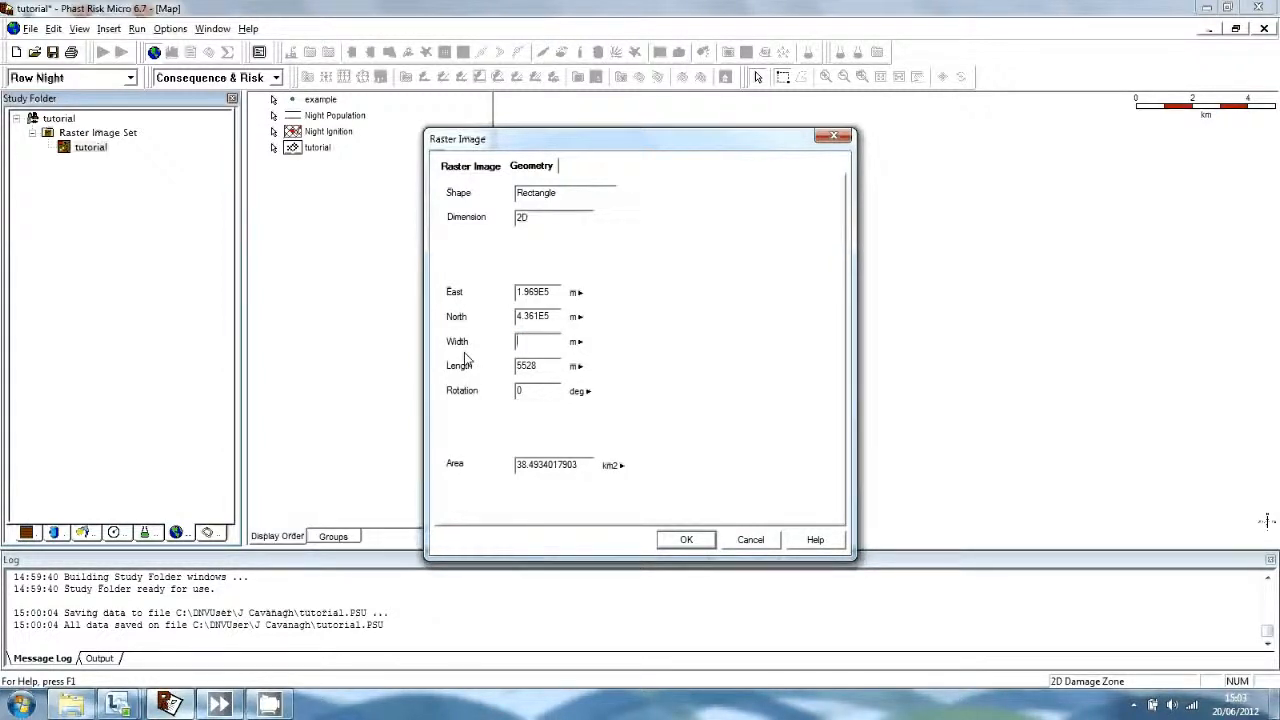
text(4489)
key(Tab)
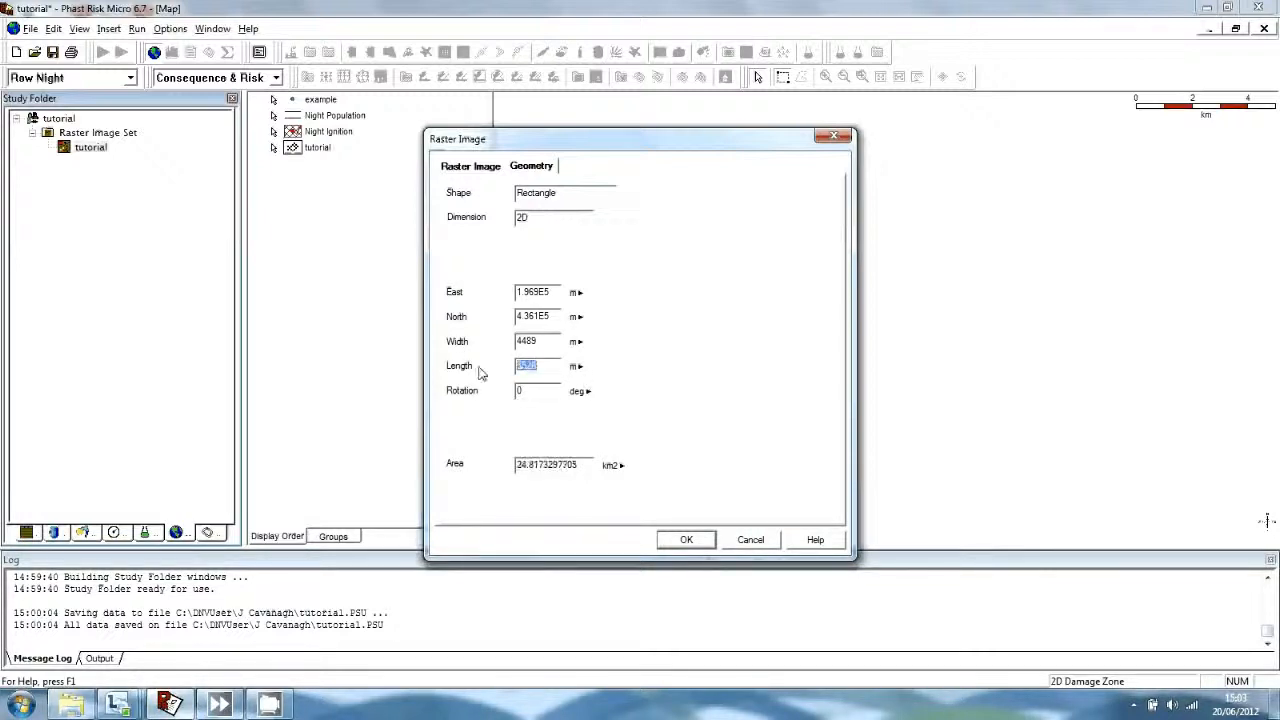
key(BackSpace)
text(3570)
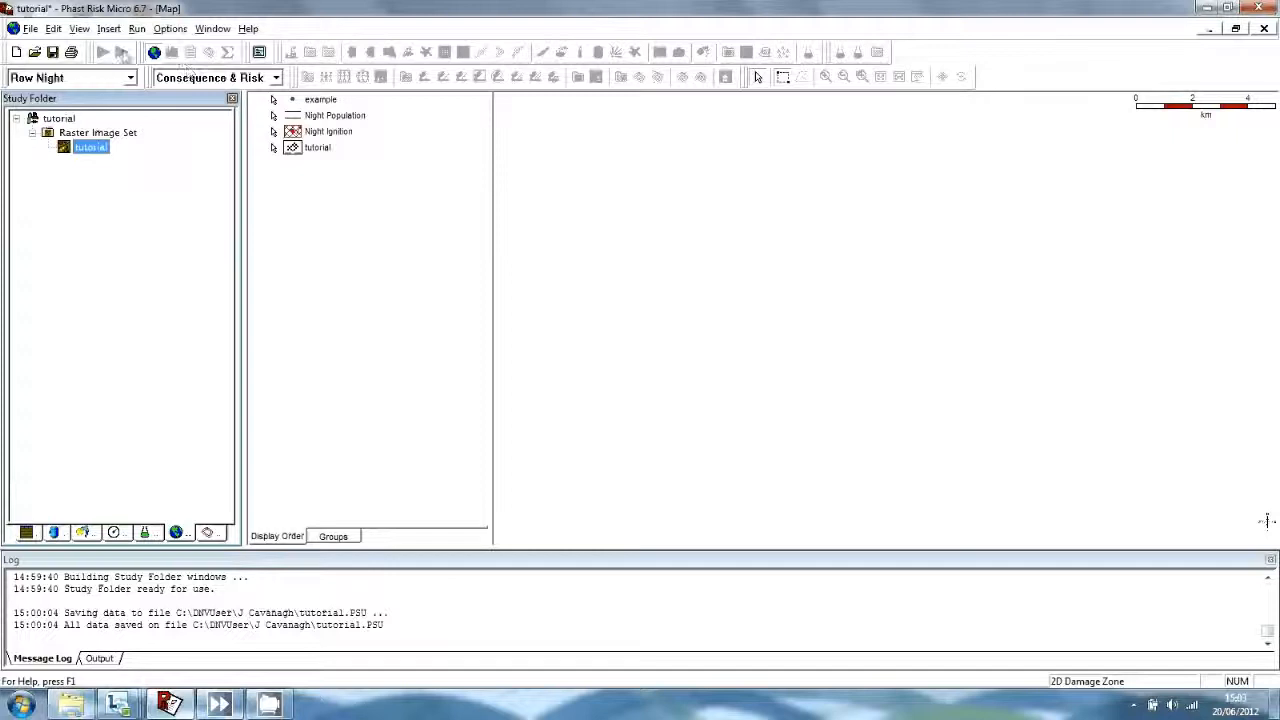
Fit all features in the map view
click(437, 151)
click(107, 29)
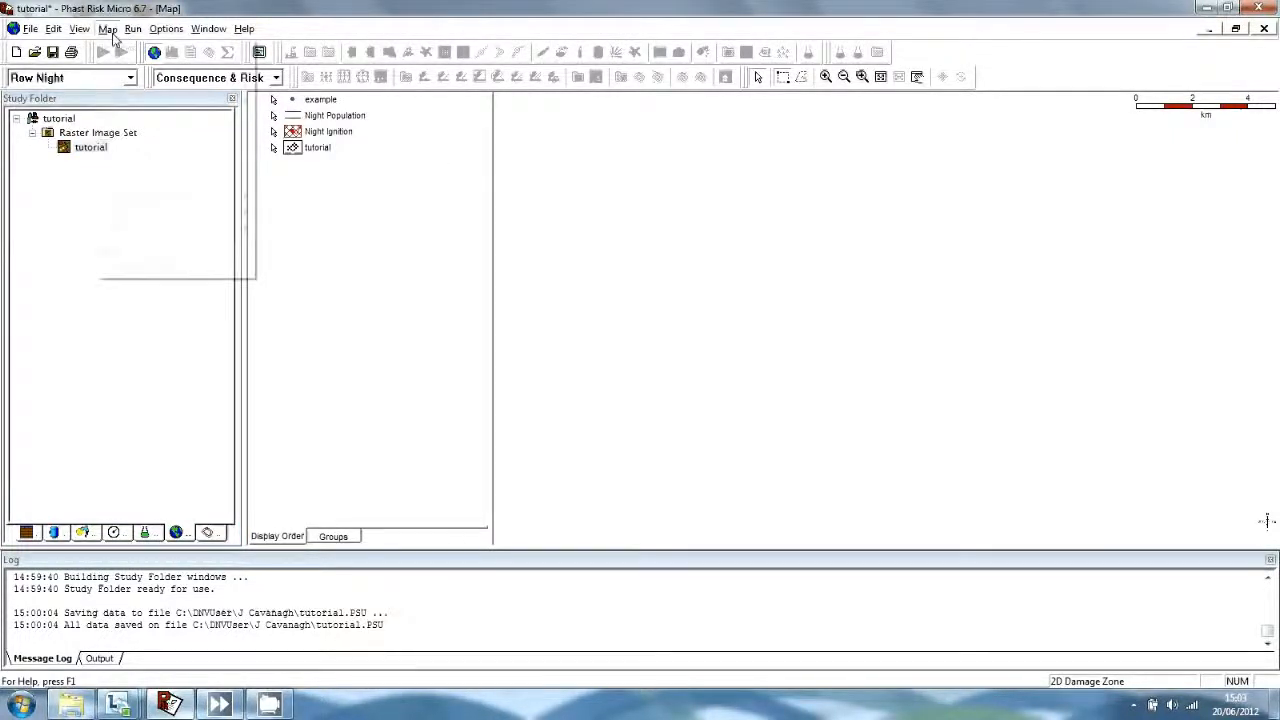
mouse_move(150, 106)
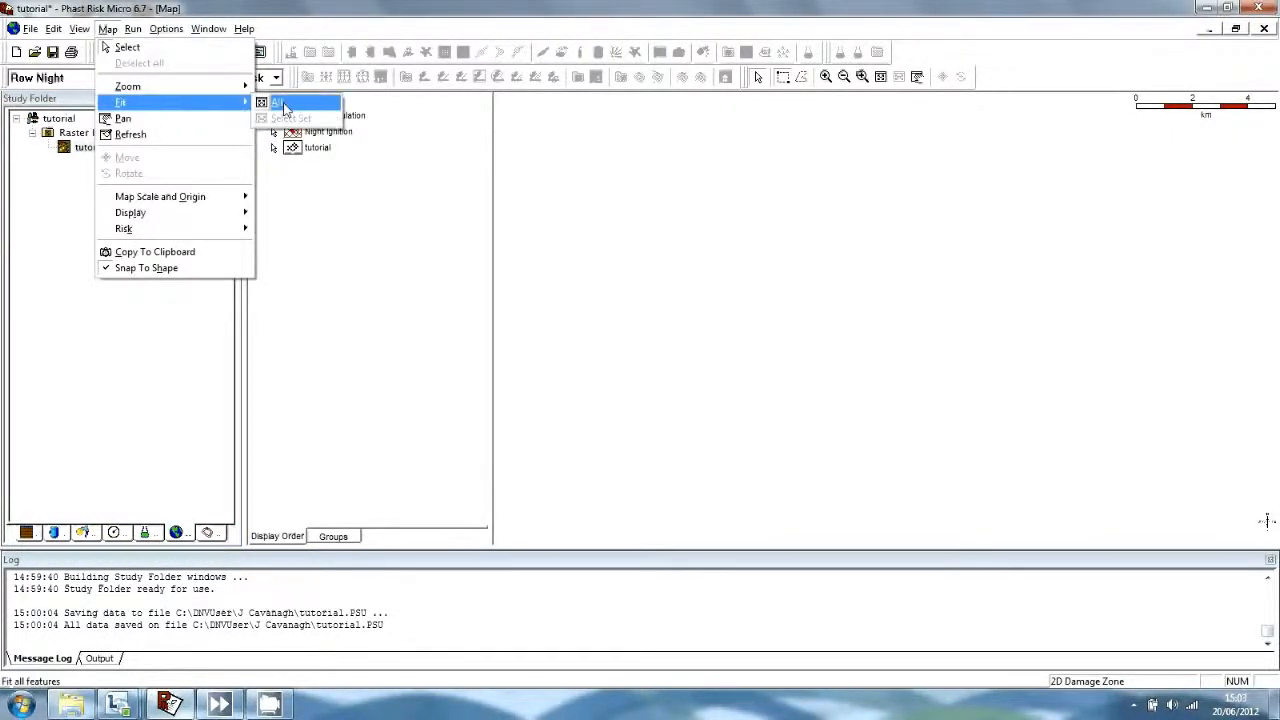
click(282, 112)
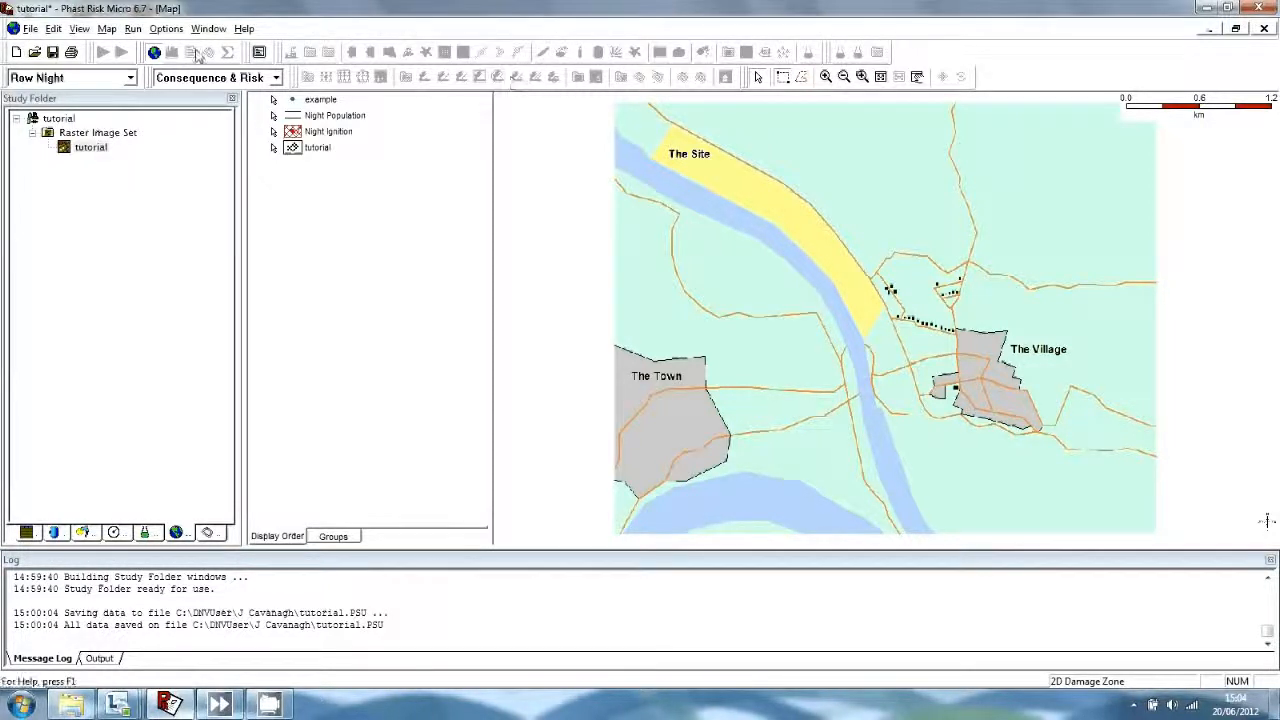
Set the number of significant figures to 6 in the general preferences
click(166, 28)
mouse_move(268, 103)
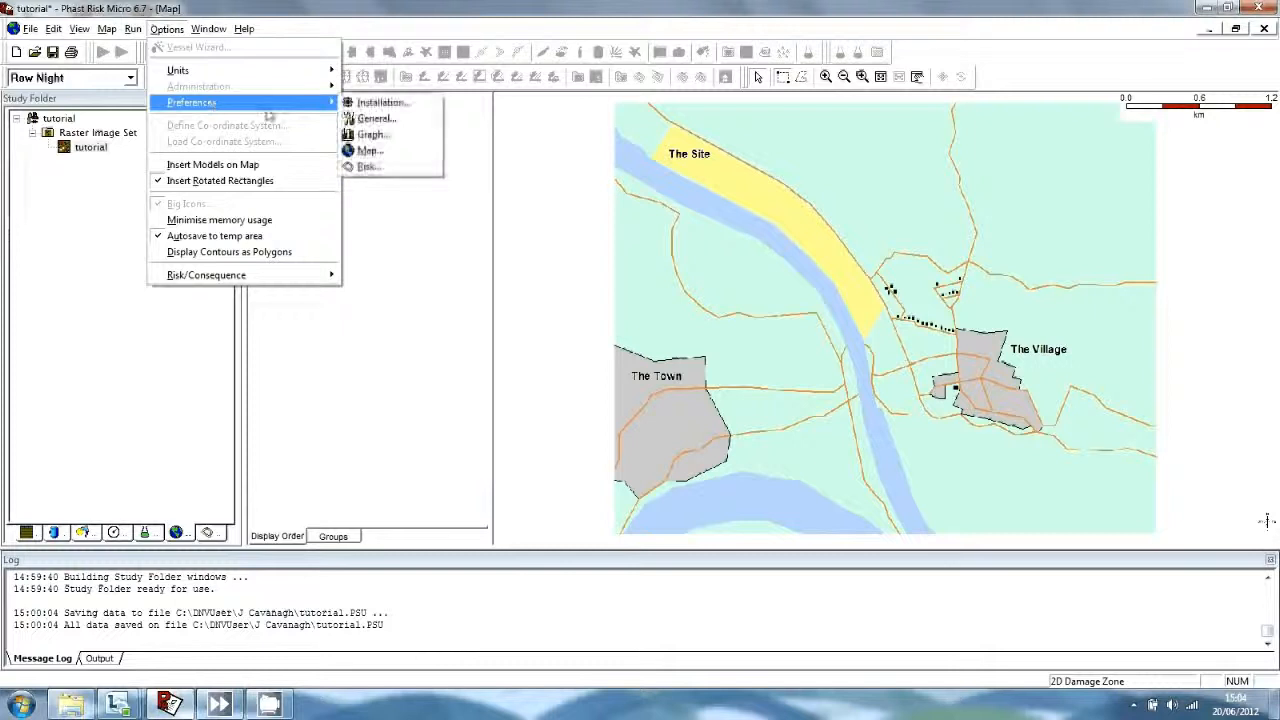
click(377, 118)
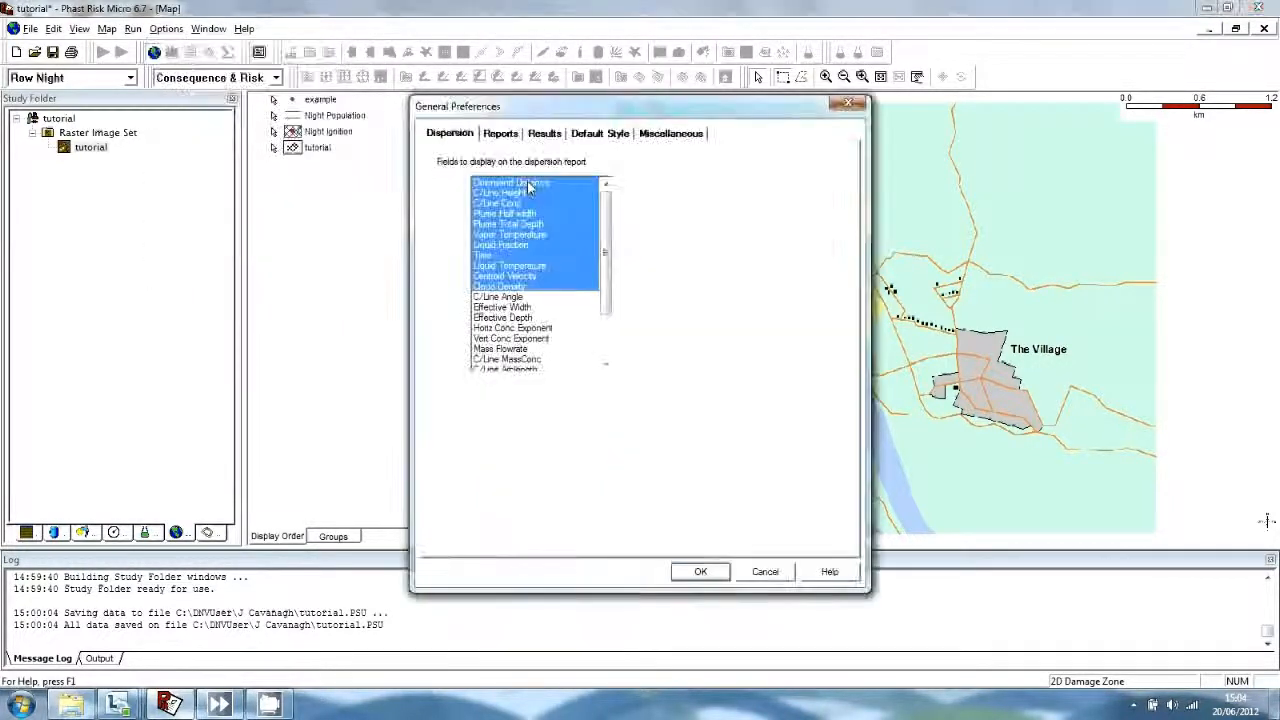
click(688, 134)
double_click(575, 165)
key(BackSpace)
text(6)
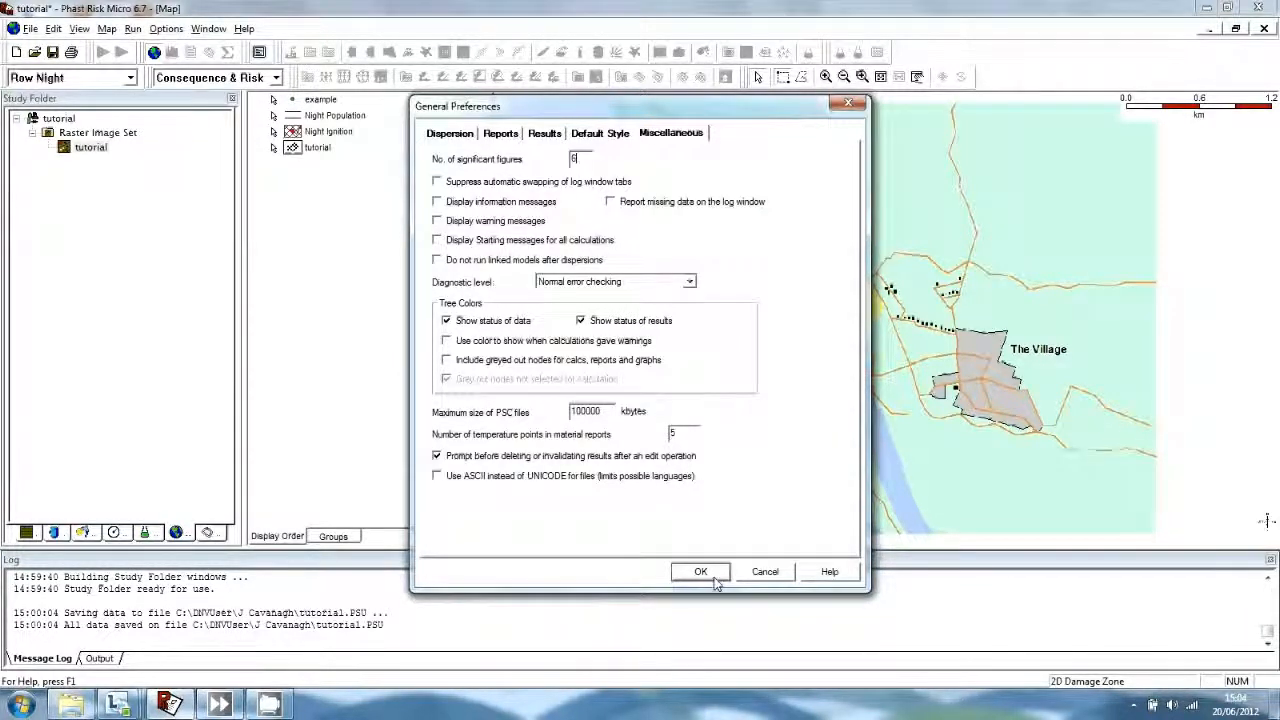
click(701, 573)
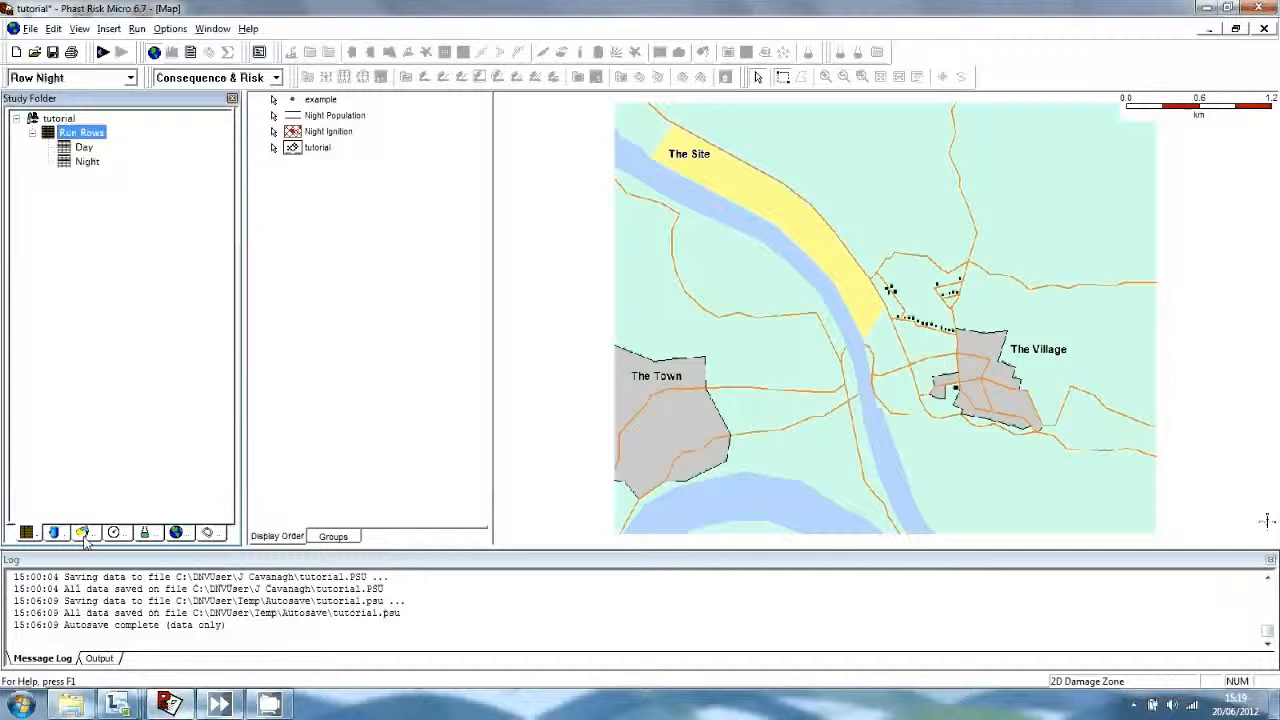
Show the study's weather data and expand the day weather and night weather folders
click(84, 535)
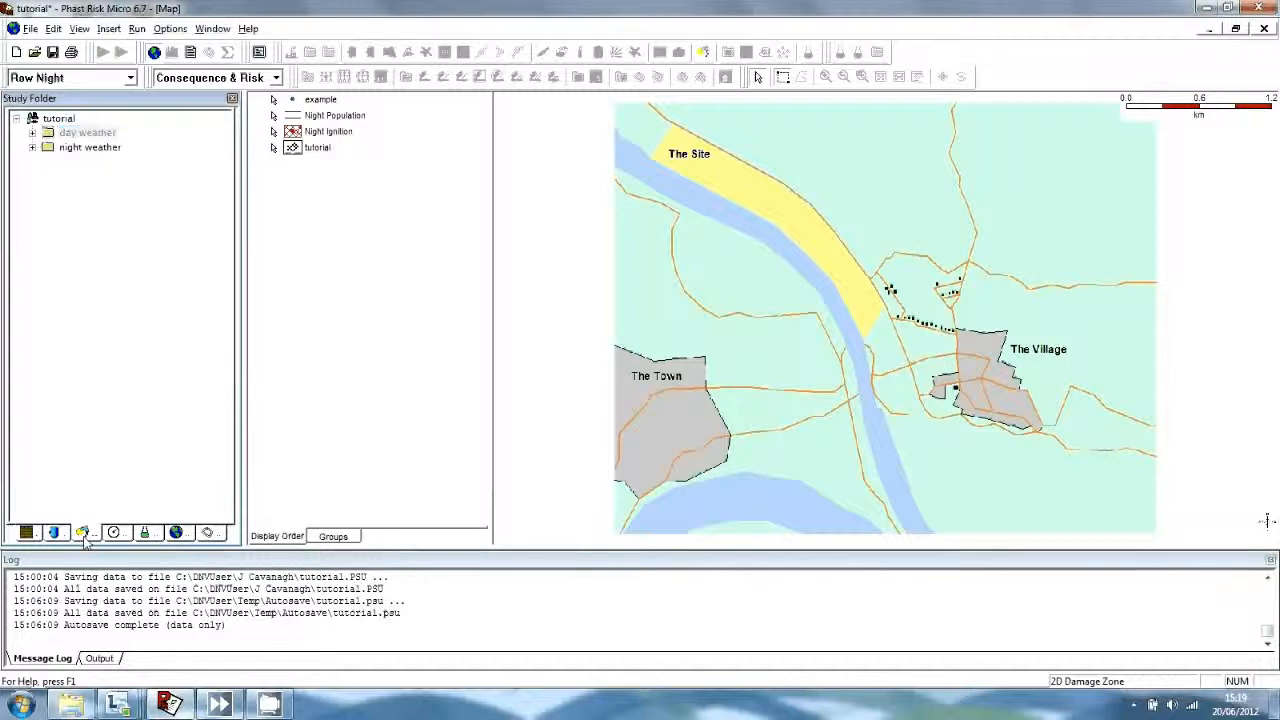
click(32, 132)
click(32, 176)
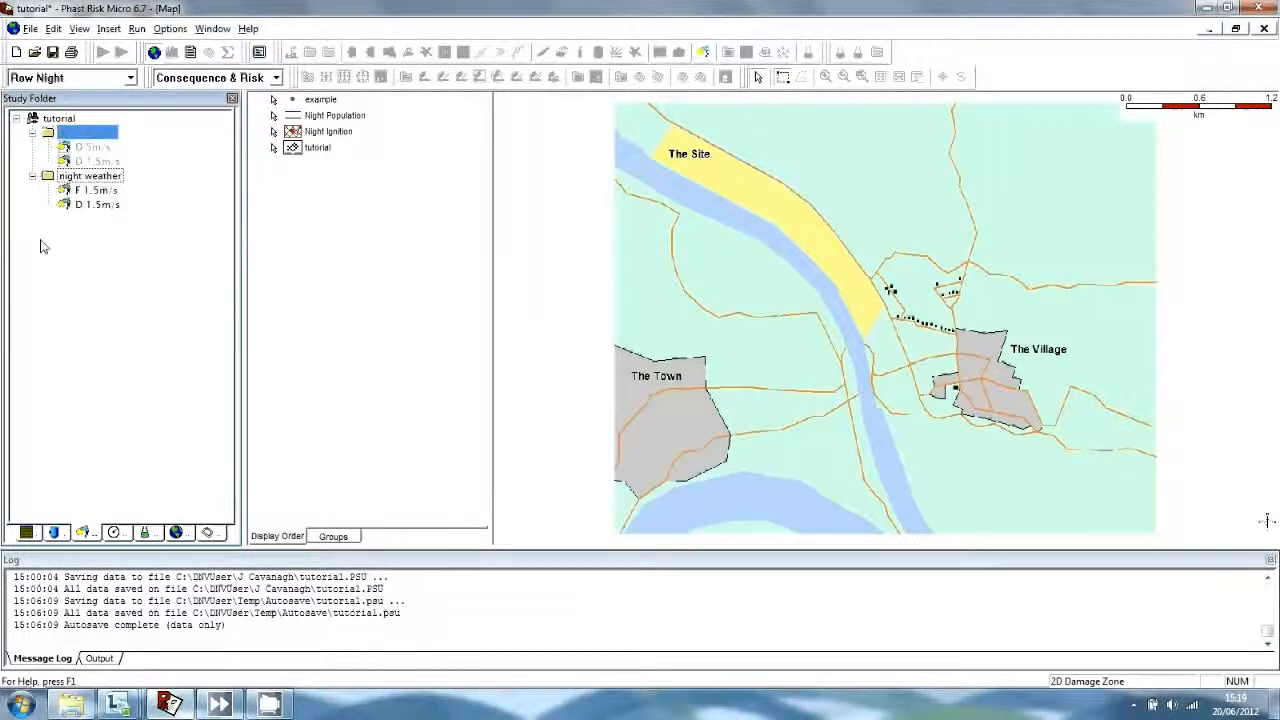
Edit all run rows so that Day uses the day weather folder and Night uses the night weather folder
click(27, 532)
double_click(81, 132)
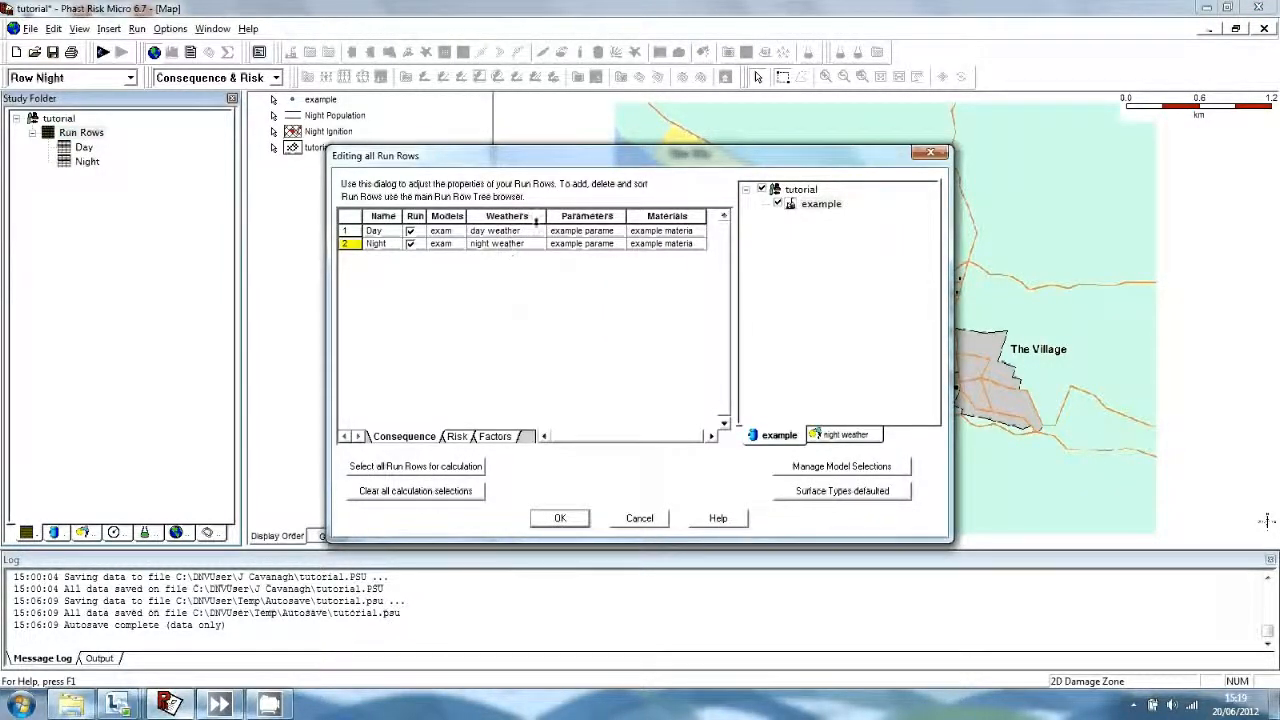
click(513, 249)
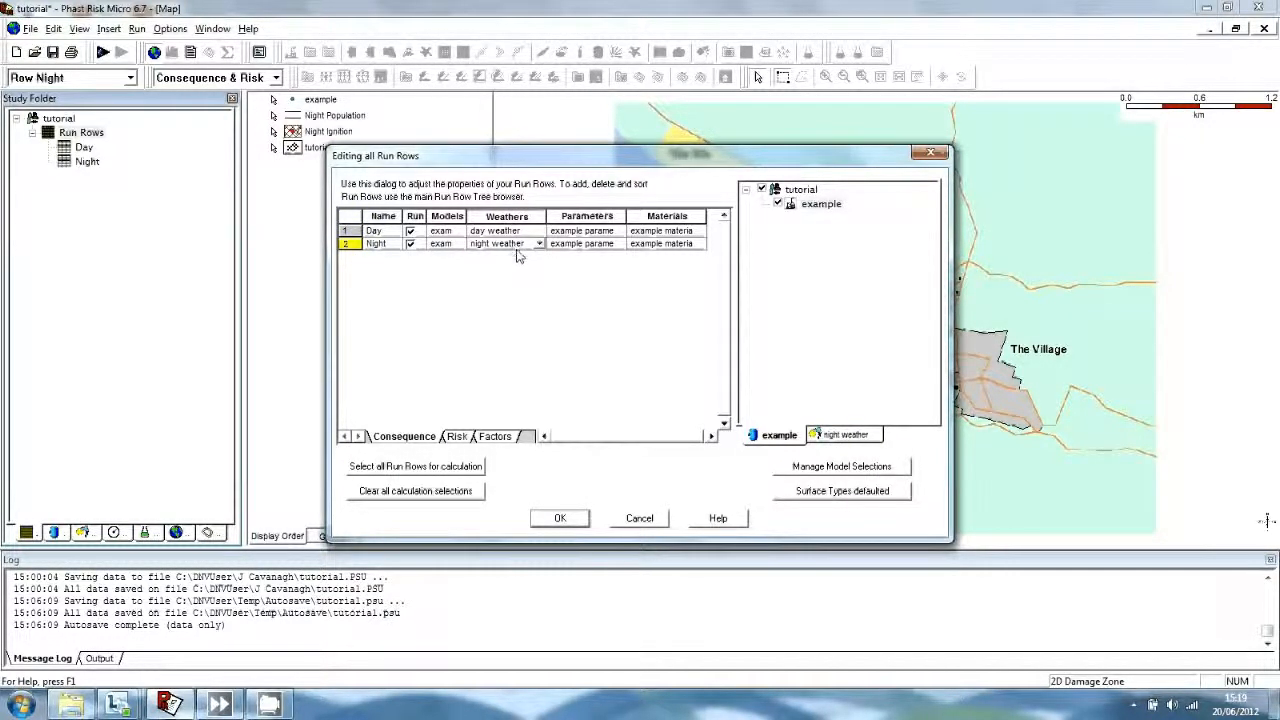
click(574, 516)
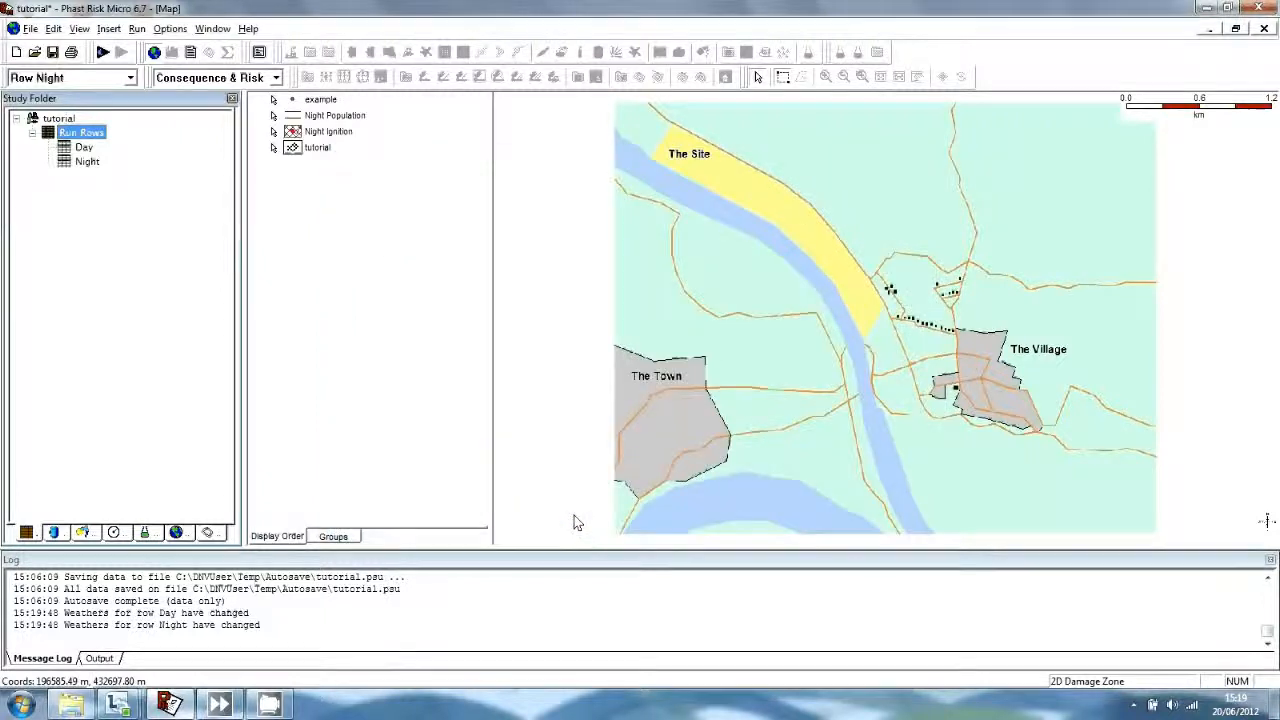